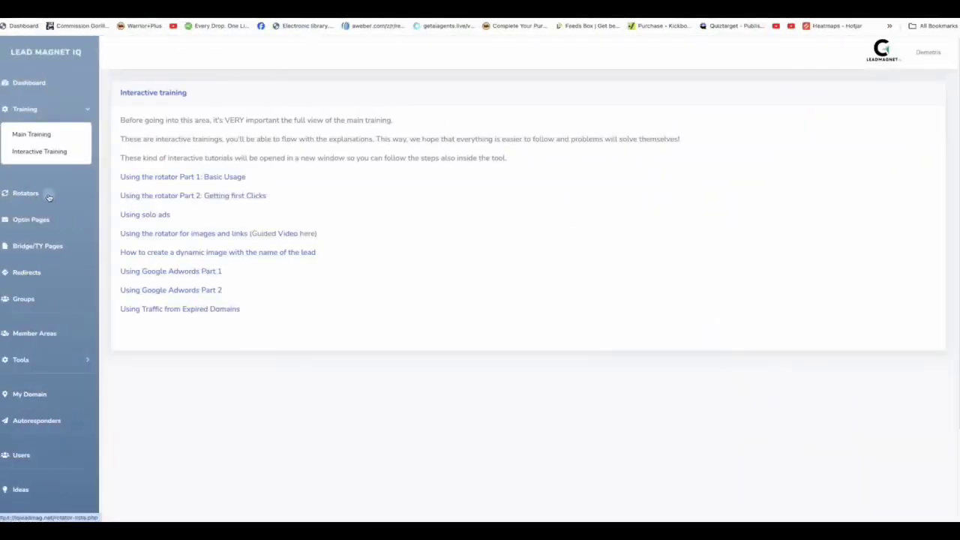
# Step: From the Optin Pages list, start a new opt-in page and focus its empty page-name field
pyautogui.click(51, 193)
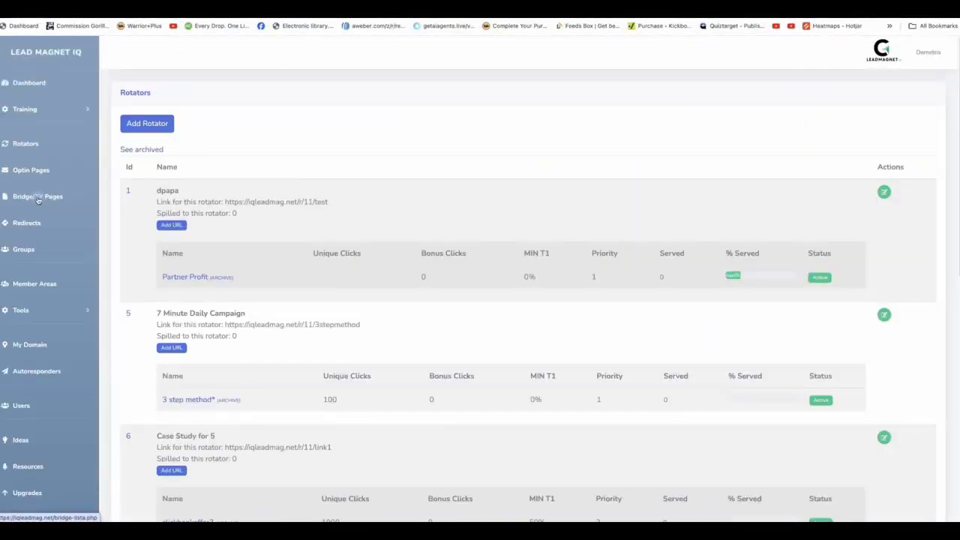
pyautogui.click(49, 171)
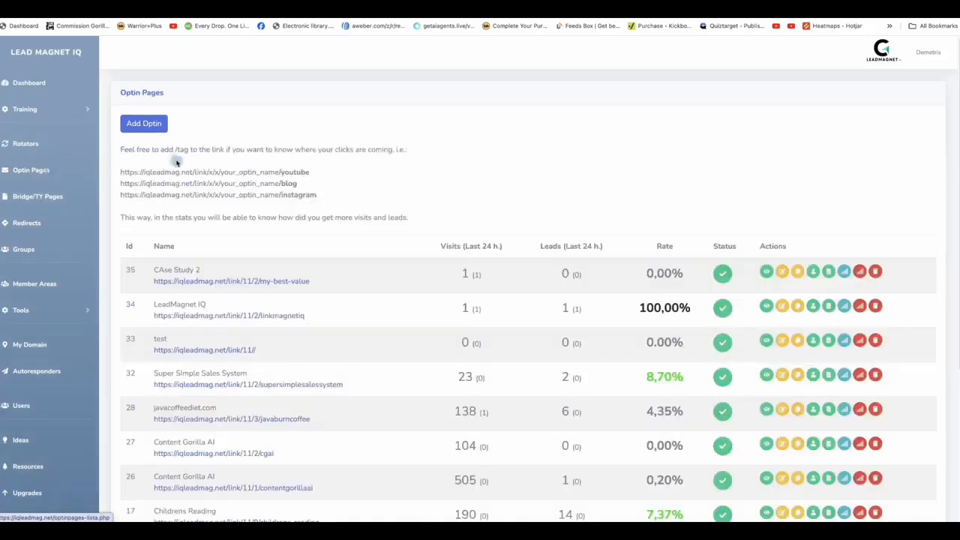
pyautogui.click(161, 123)
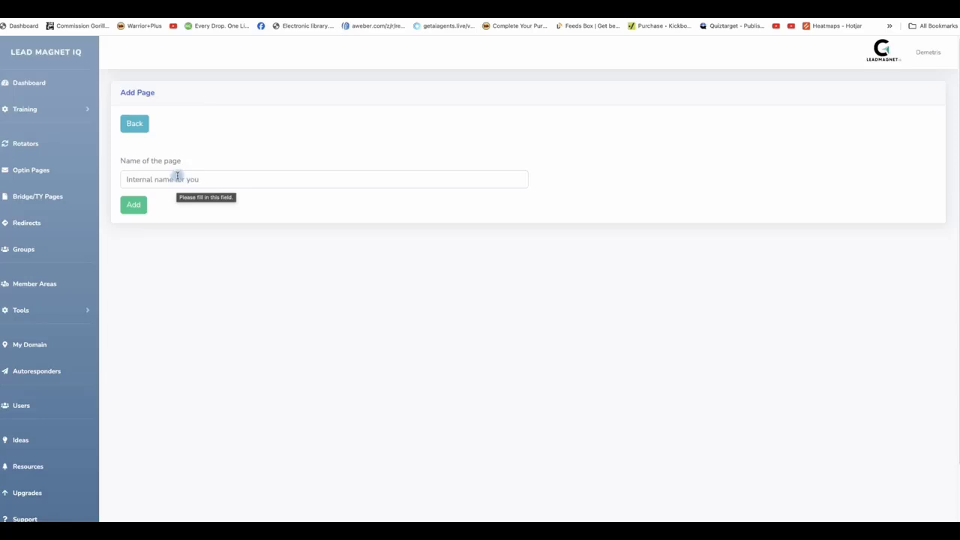
pyautogui.click(45, 172)
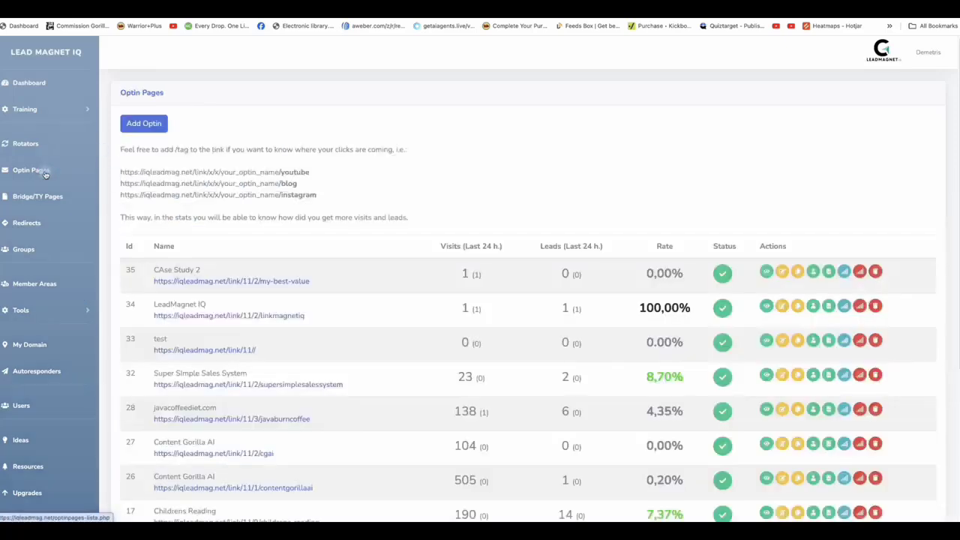
pyautogui.click(140, 124)
pyautogui.click(170, 178)
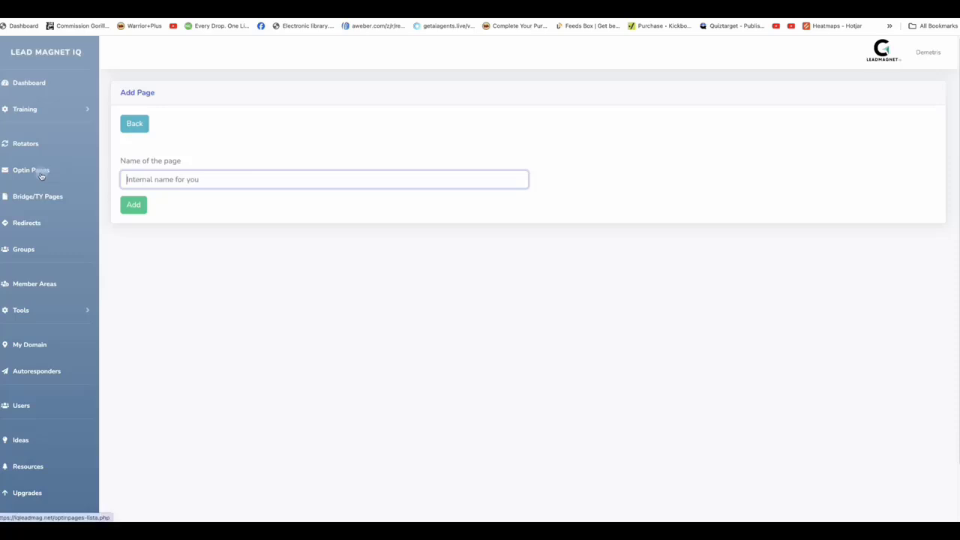
# Step: Create an opt-in page named 'LeadMagnet IQ' using the suggested promotion link
pyautogui.click(251, 177)
pyautogui.write('Lead')
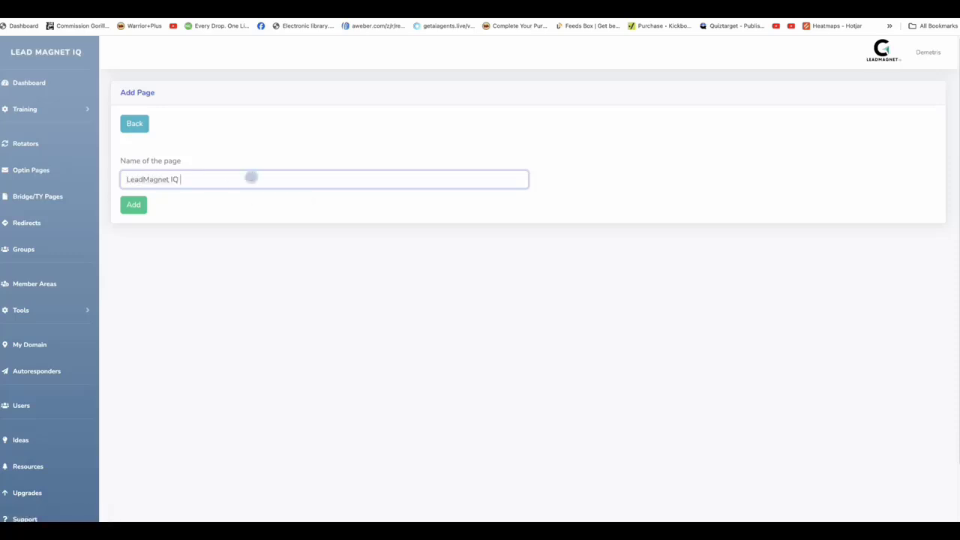
pyautogui.write('Magnet IQ')
pyautogui.click(133, 204)
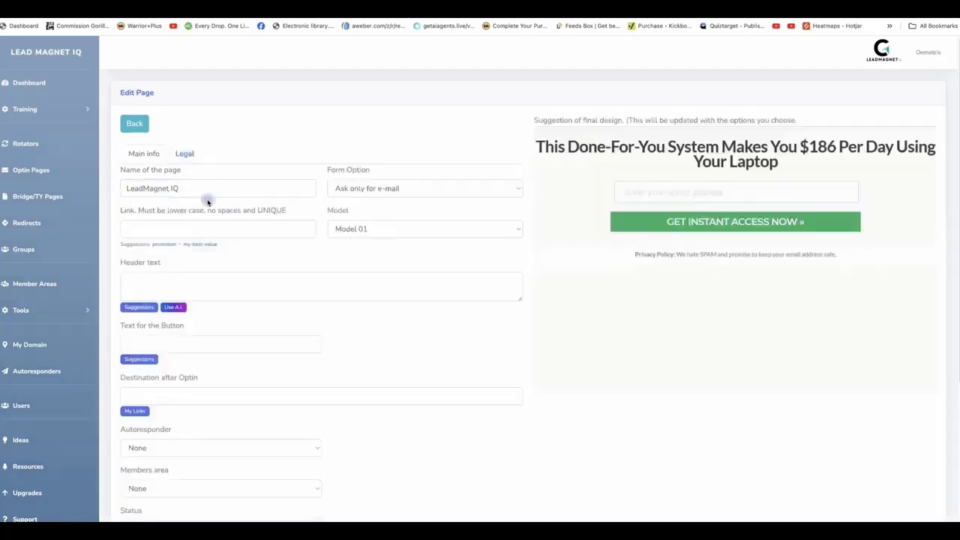
pyautogui.scroll(-1, 390, 183)
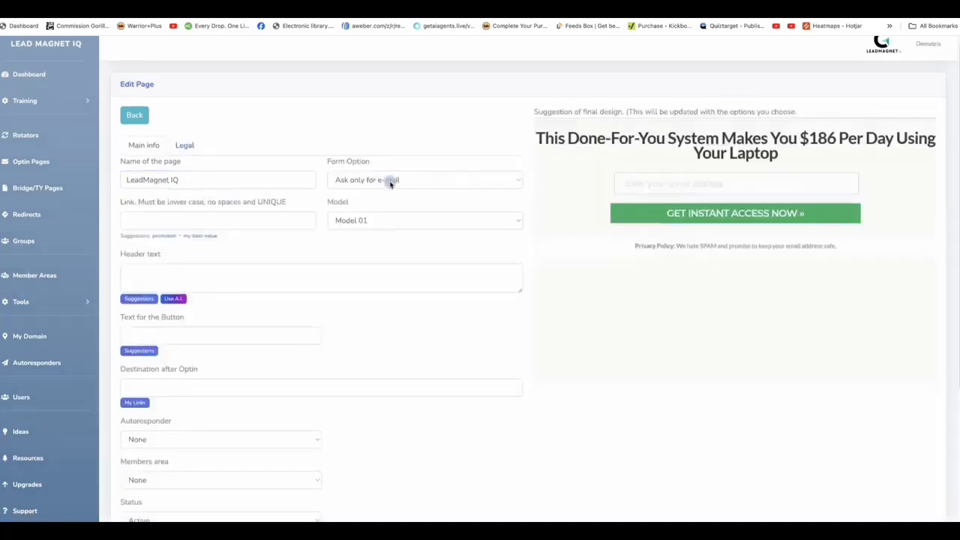
pyautogui.click(166, 237)
# Step: Set the form to ask for name and e-mail and the page design to Model 02
pyautogui.click(438, 181)
pyautogui.click(424, 192)
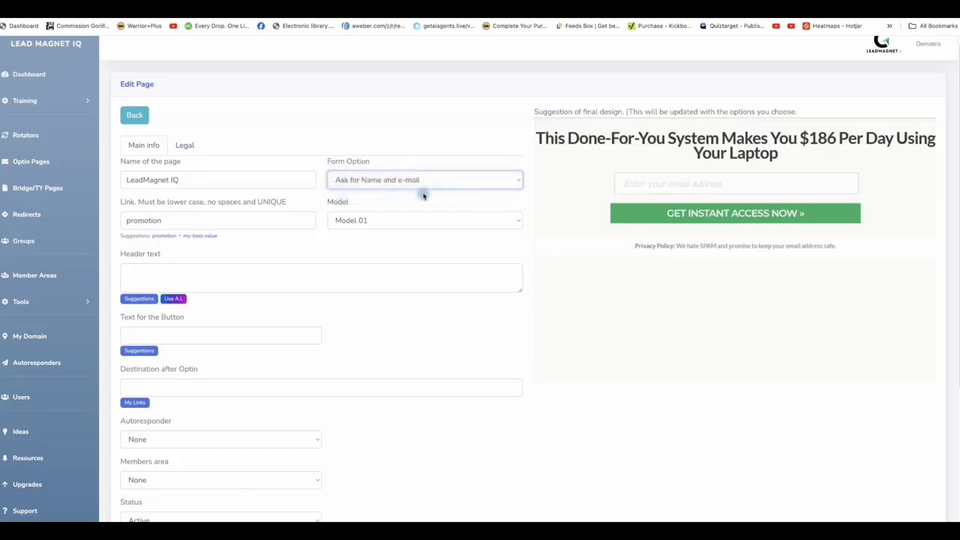
pyautogui.scroll(-1, 451, 224)
pyautogui.click(447, 187)
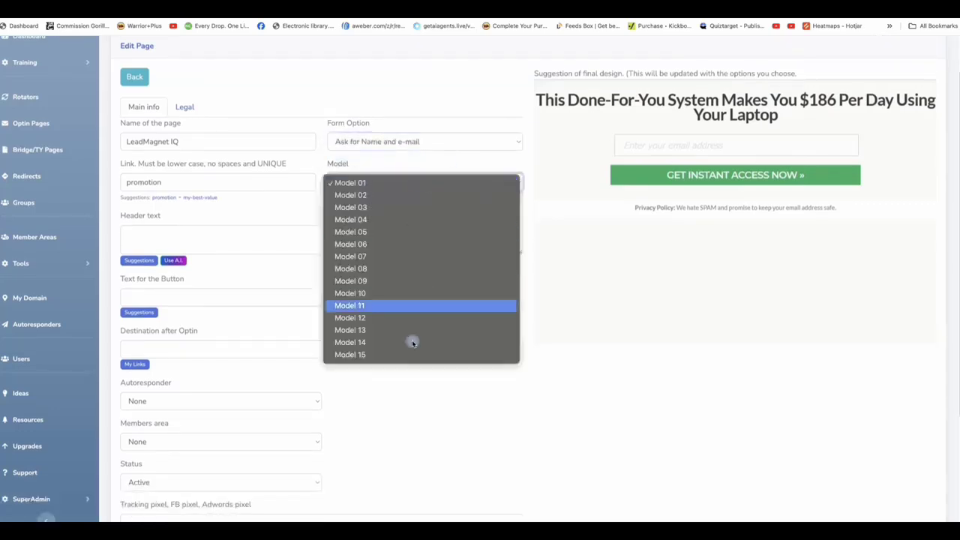
pyautogui.click(408, 198)
# Step: Use the suggested $20 Business headline, leaving the A.I. header generator unused
pyautogui.scroll(-1, 244, 318)
pyautogui.click(139, 226)
pyautogui.click(399, 106)
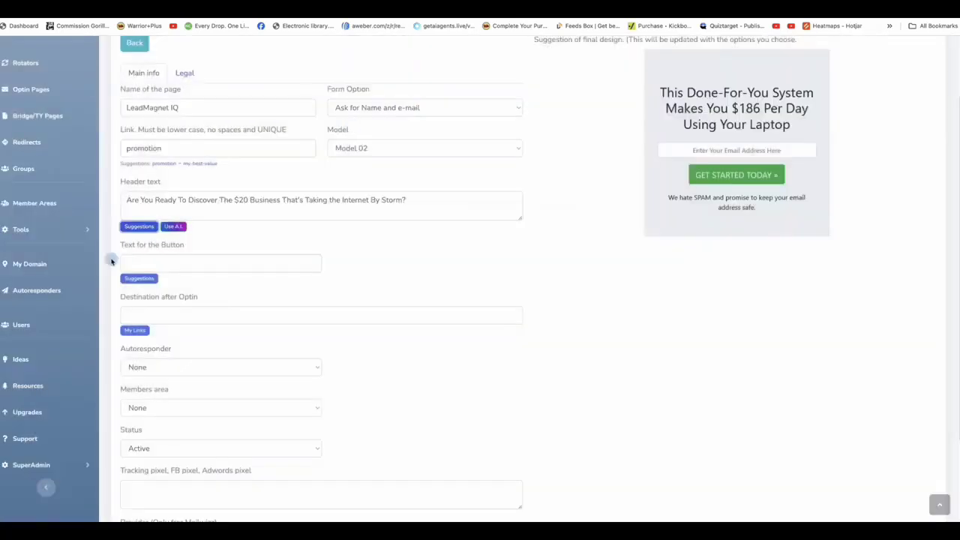
pyautogui.click(174, 226)
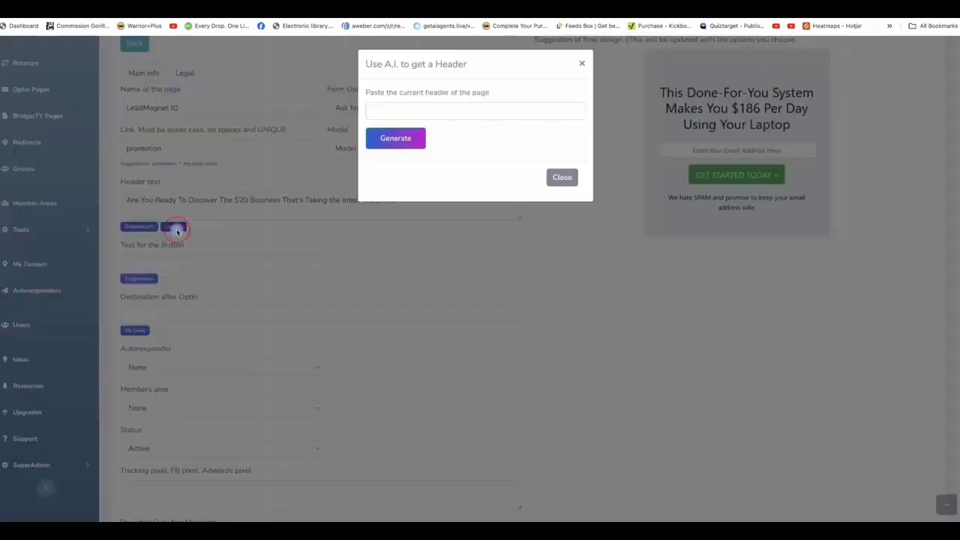
pyautogui.click(430, 107)
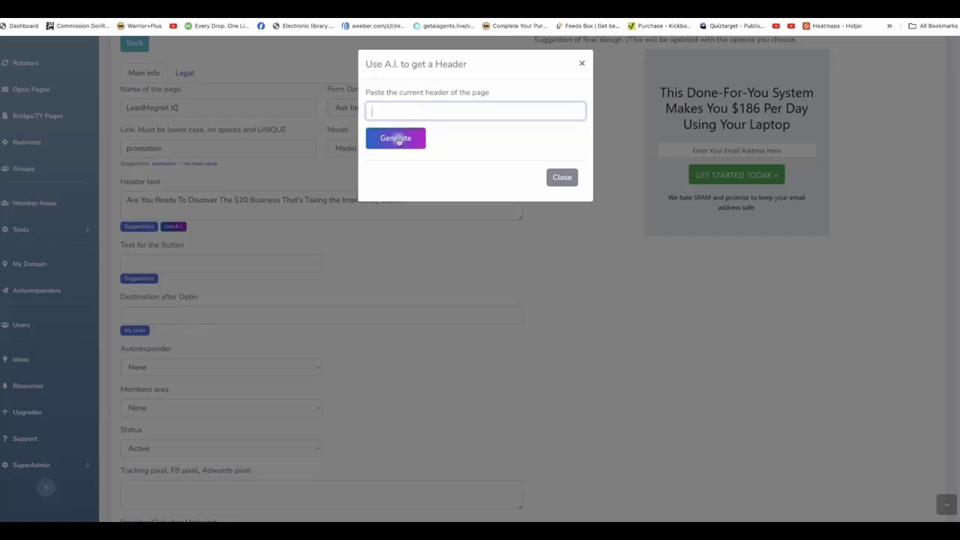
pyautogui.click(586, 65)
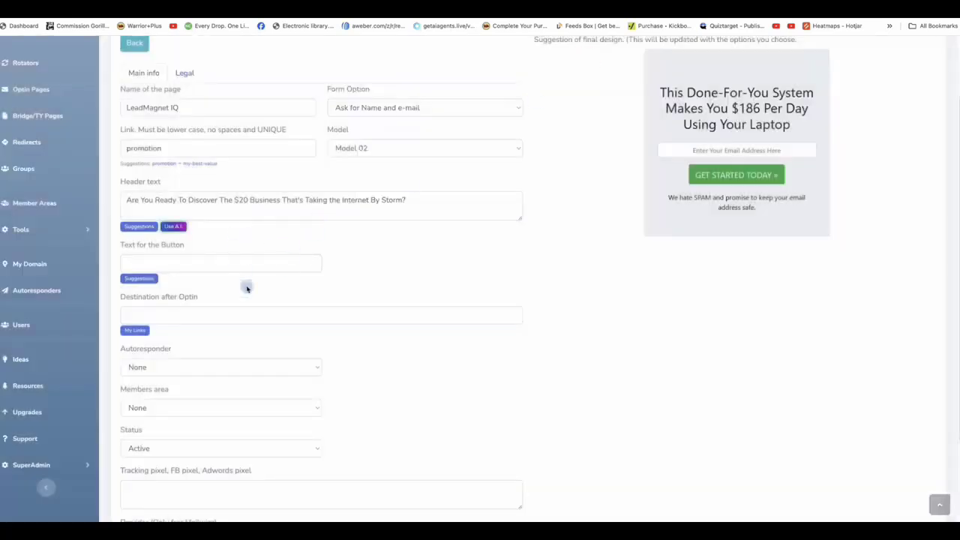
# Step: Set the button text to 'Get Instant Access Now' and the destination to the supersimplesales link
pyautogui.scroll(-1, 247, 285)
pyautogui.click(132, 254)
pyautogui.click(388, 90)
pyautogui.scroll(-2, 195, 292)
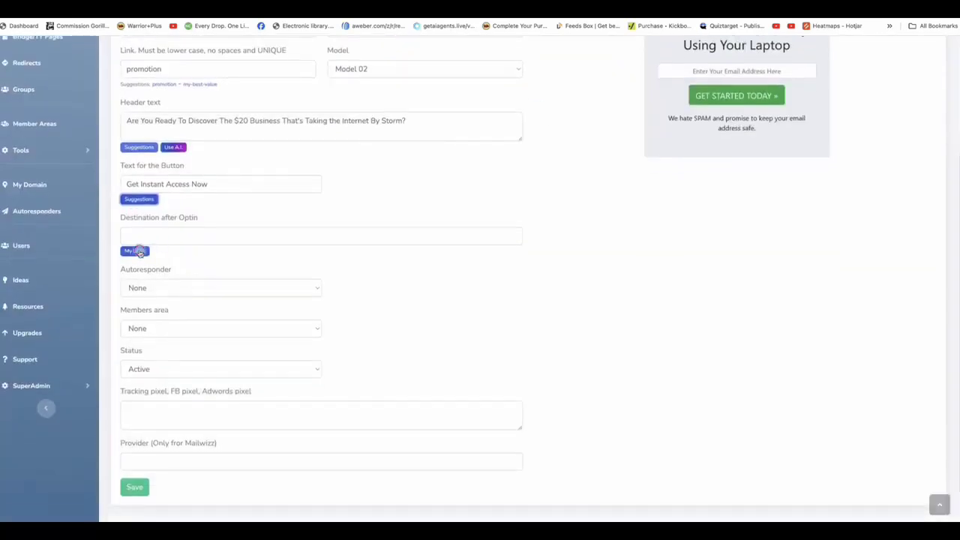
pyautogui.click(135, 251)
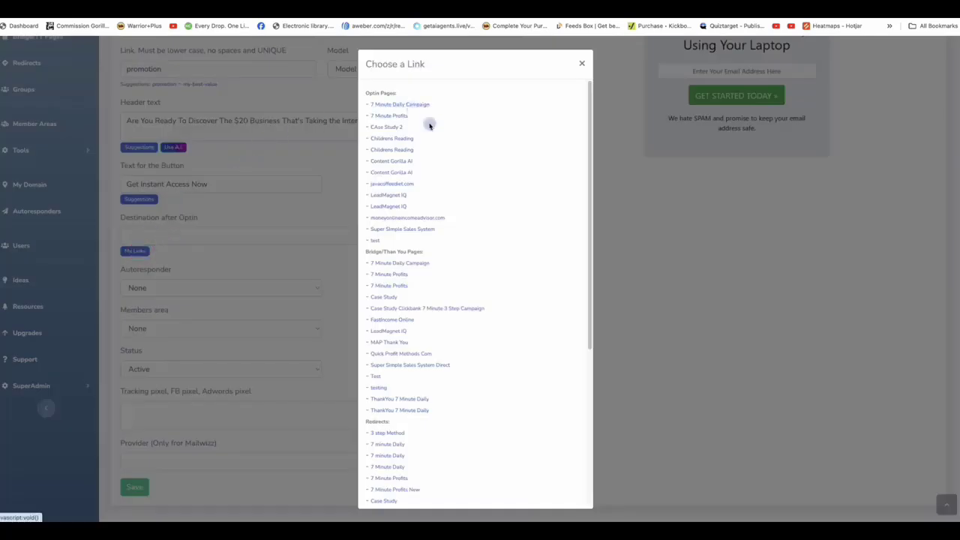
pyautogui.scroll(-1, 401, 466)
pyautogui.scroll(-3, 401, 466)
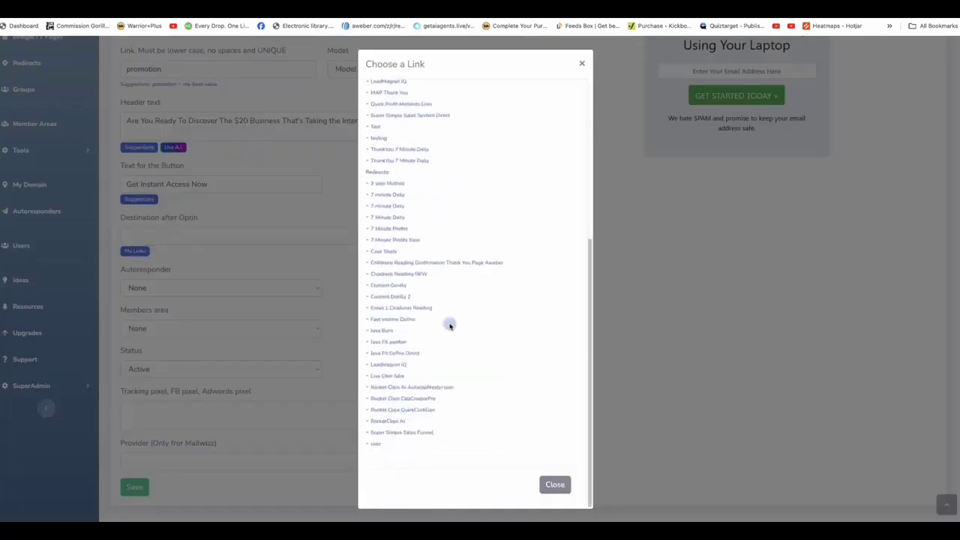
pyautogui.scroll(2, 448, 326)
pyautogui.scroll(-1, 456, 332)
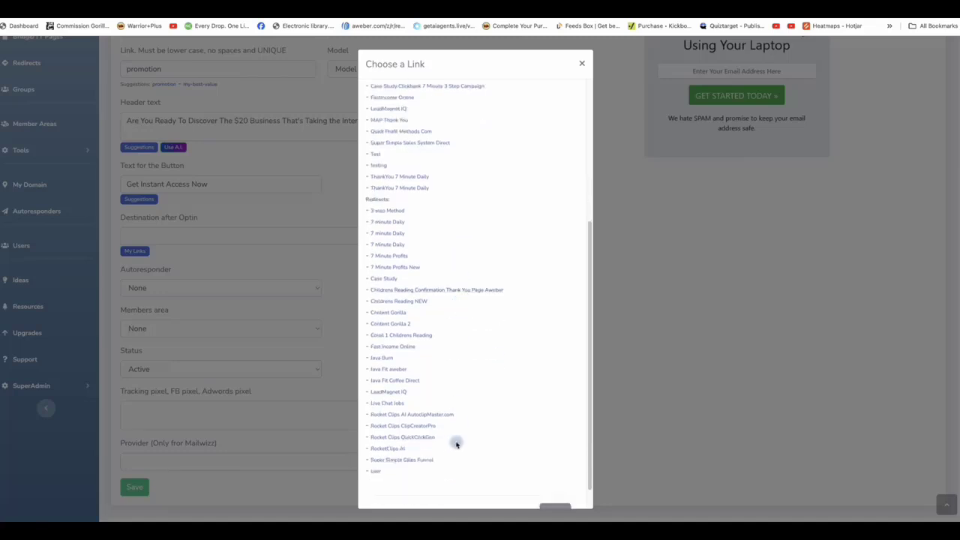
pyautogui.click(403, 452)
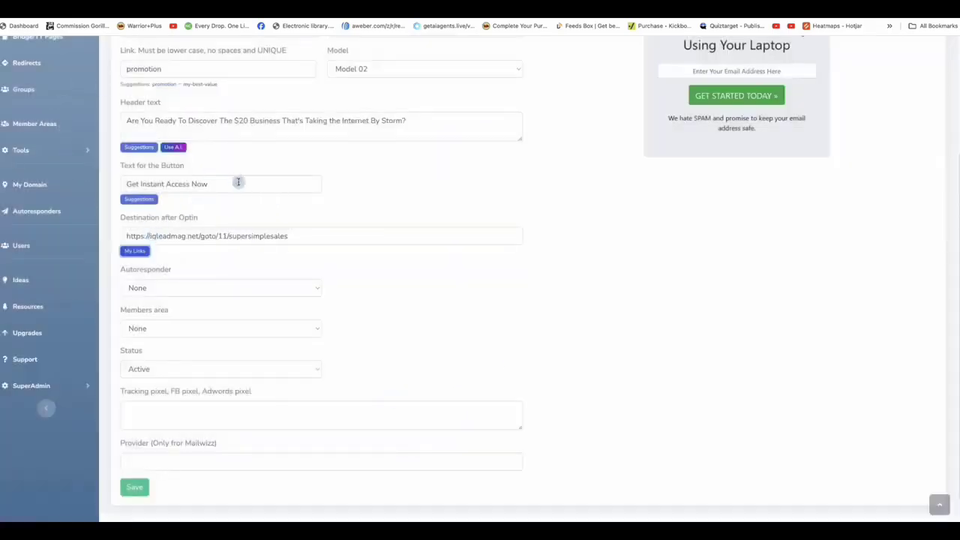
# Step: Connect the DPAPA autoresponder and choose the Case Study members area
pyautogui.click(298, 287)
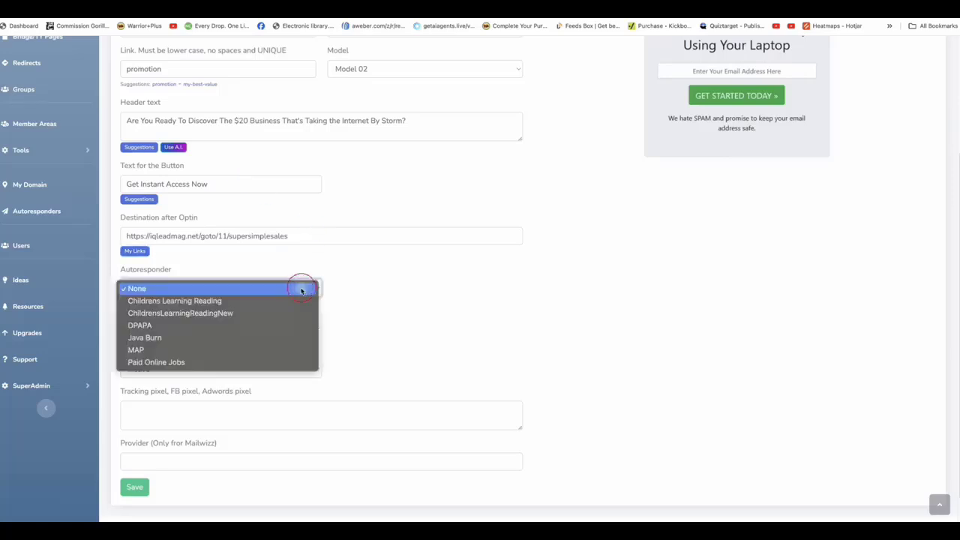
pyautogui.click(245, 324)
pyautogui.scroll(-1, 782, 72)
pyautogui.scroll(-1, 202, 268)
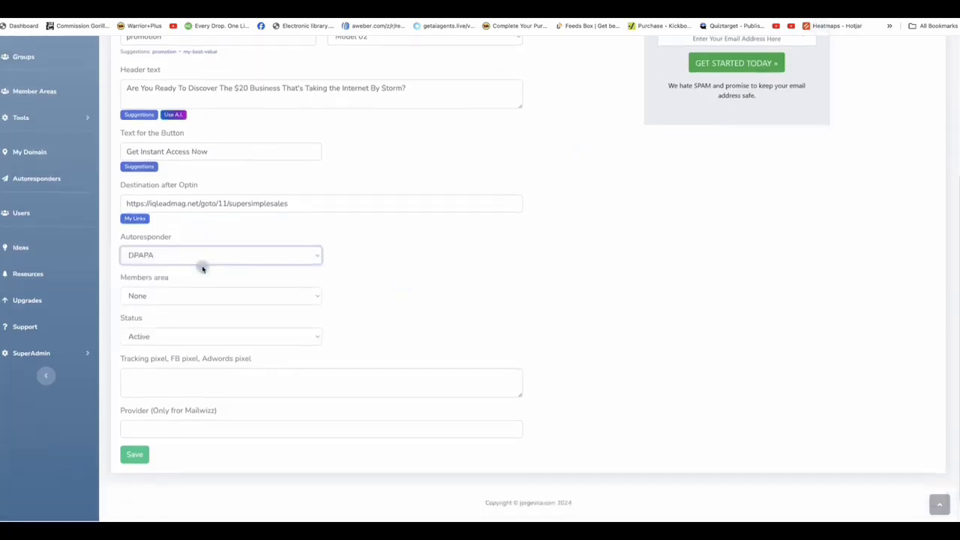
pyautogui.click(248, 294)
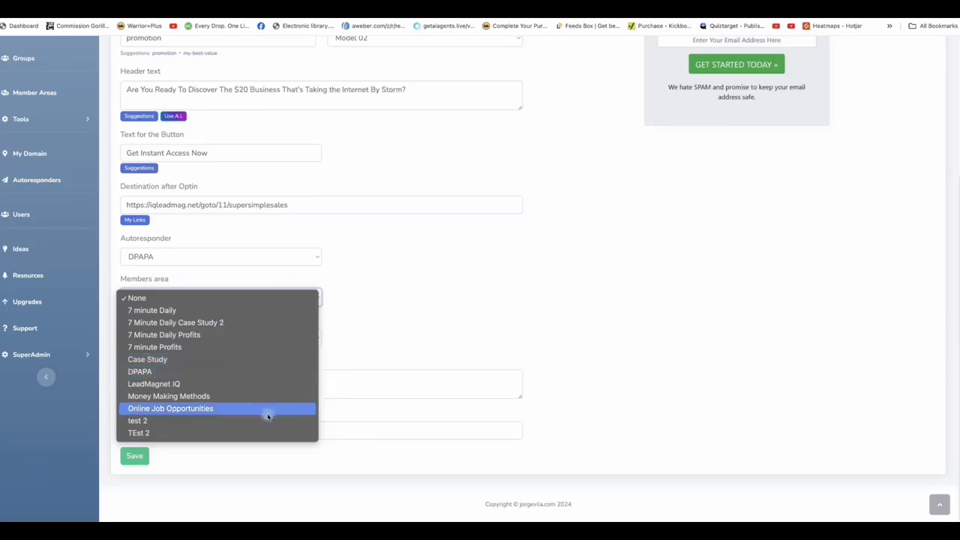
pyautogui.click(259, 361)
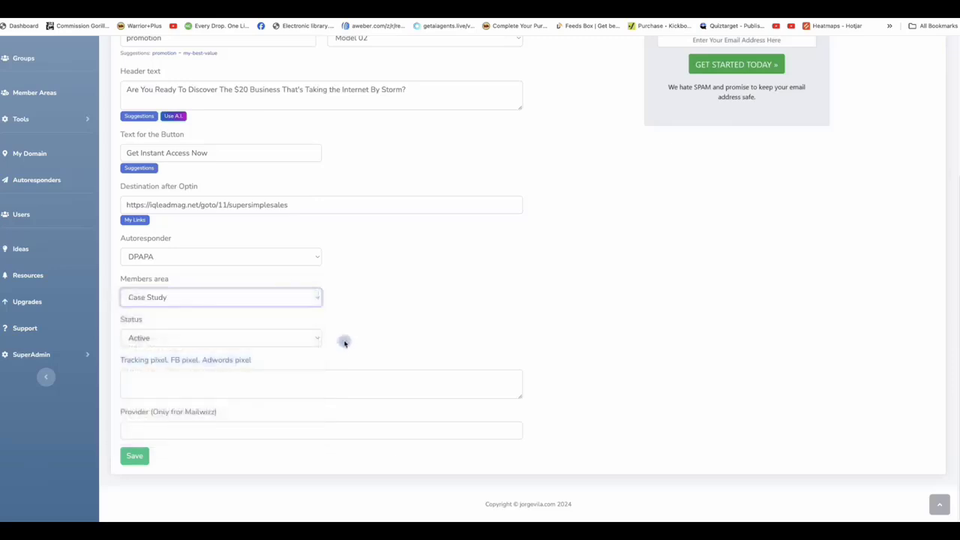
pyautogui.scroll(2, 225, 375)
pyautogui.scroll(-1, 250, 403)
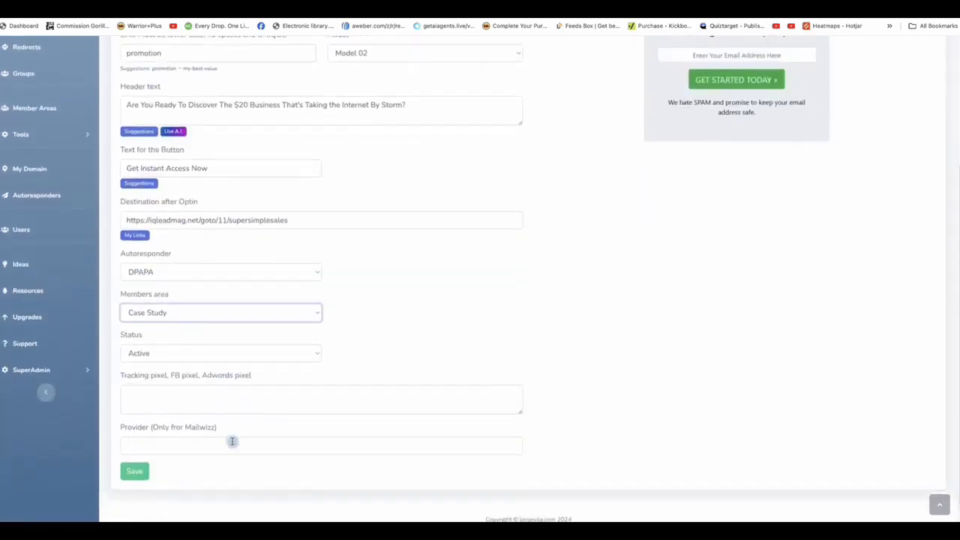
pyautogui.scroll(5, 245, 438)
# Step: In the Legal tab, fill in the standard privacy policy, disclaimer and terms of service links
pyautogui.scroll(-2, 230, 463)
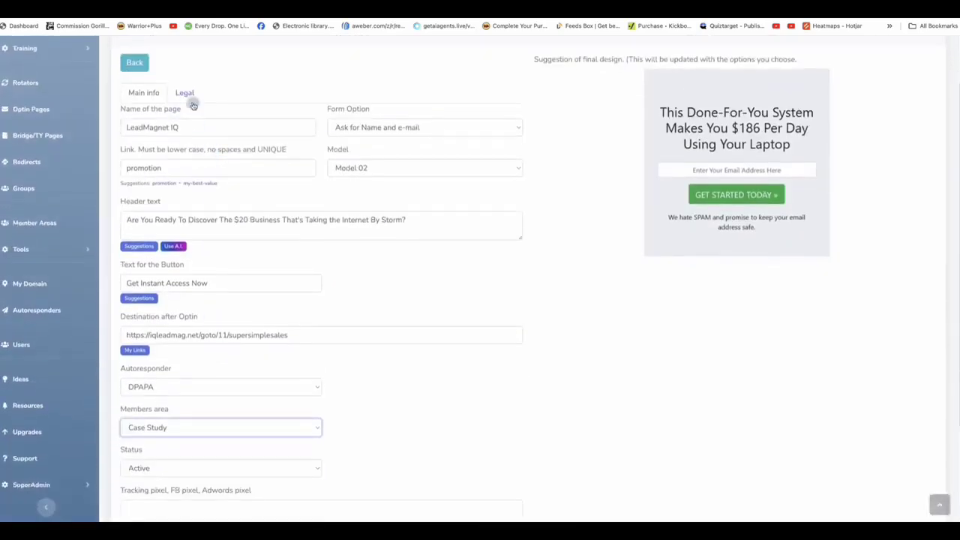
pyautogui.click(187, 94)
pyautogui.click(132, 264)
pyautogui.scroll(-1, 133, 264)
pyautogui.click(130, 304)
pyautogui.click(131, 355)
# Step: Add the standard GDPR validation text and link, then save the opt-in page
pyautogui.scroll(-3, 189, 328)
pyautogui.scroll(-2, 240, 336)
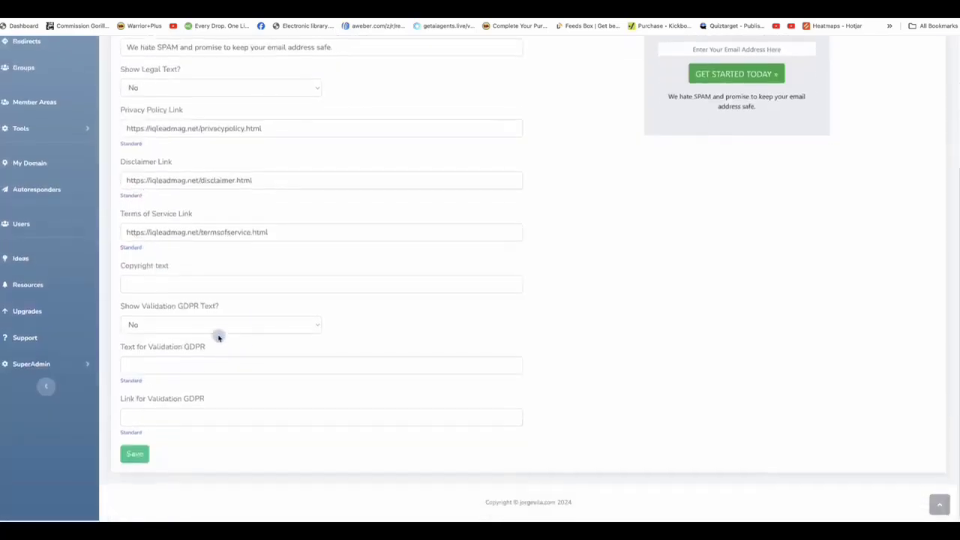
pyautogui.click(142, 380)
pyautogui.click(132, 433)
pyautogui.click(134, 455)
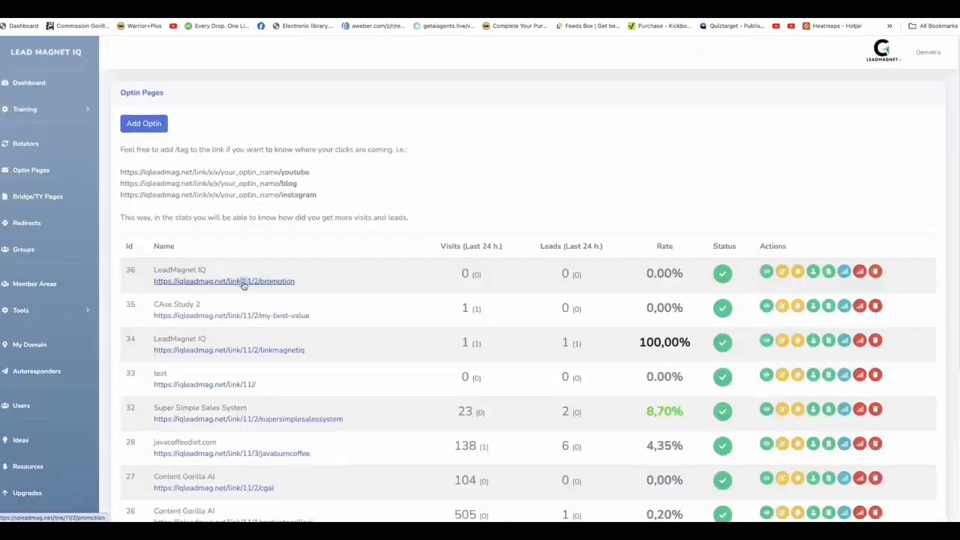
# Step: Submit a test sign-up with a test name and e-mail on the live LeadMagnet IQ opt-in page
pyautogui.click(242, 281)
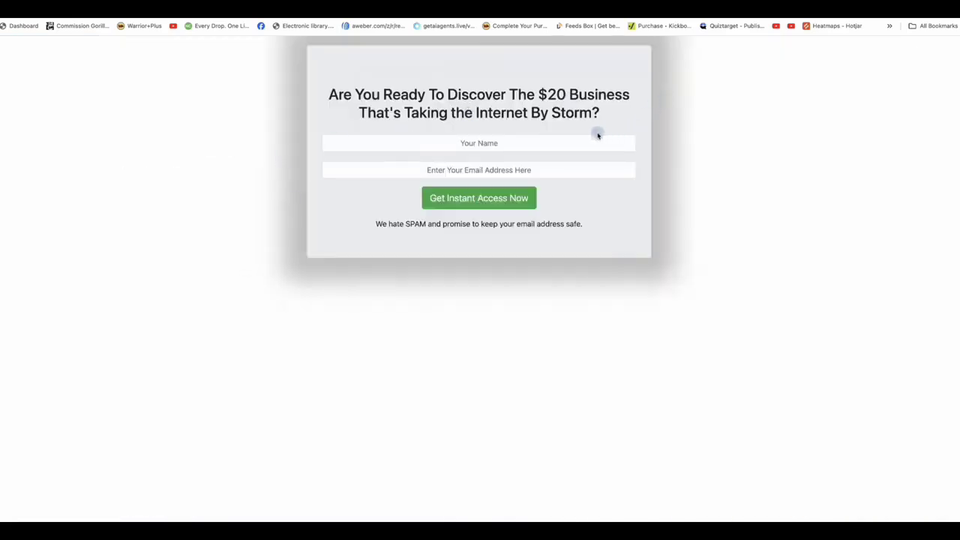
pyautogui.click(530, 137)
pyautogui.write('demovid')
pyautogui.press('Tab')
pyautogui.click(488, 204)
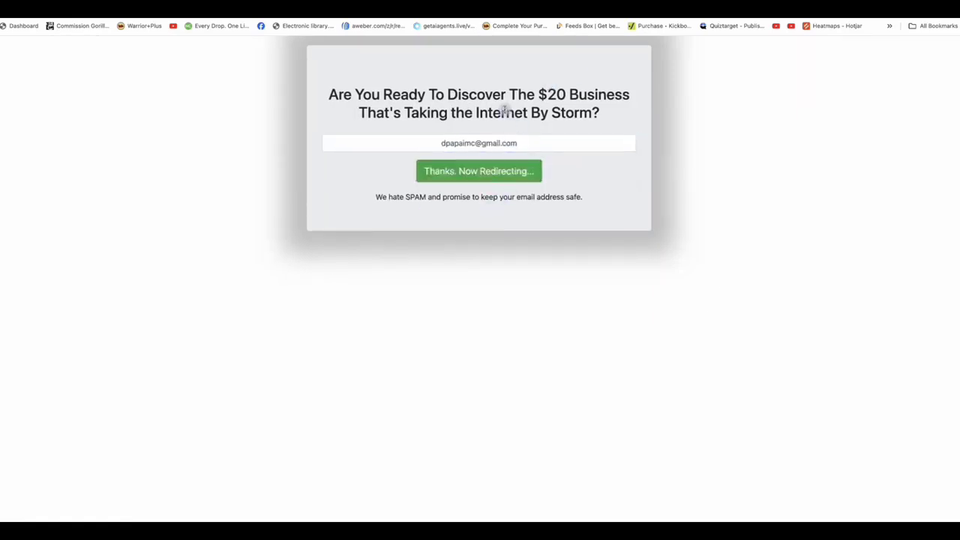
# Step: Close the live page and view the visit stats for an opt-in page
pyautogui.hotkey('ctrl', 'w')
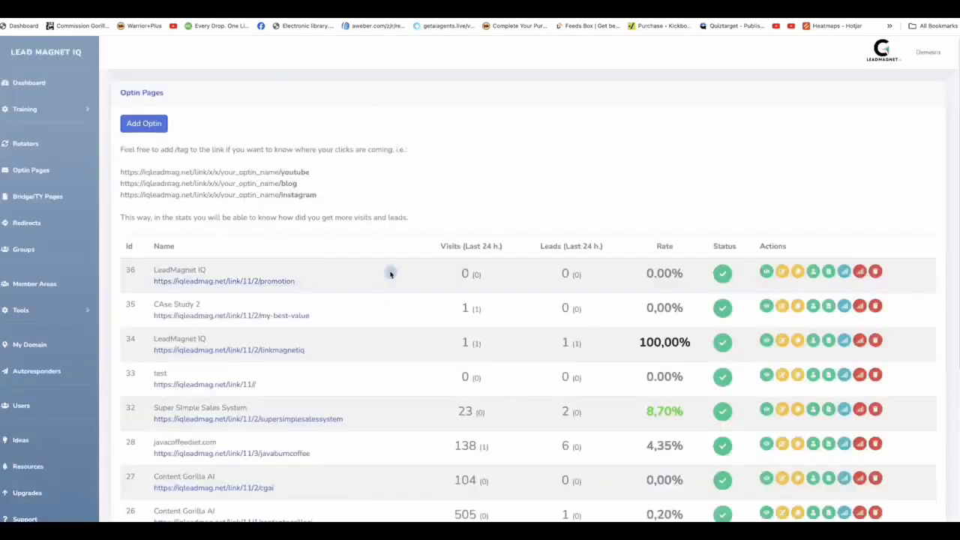
pyautogui.scroll(-2, 617, 324)
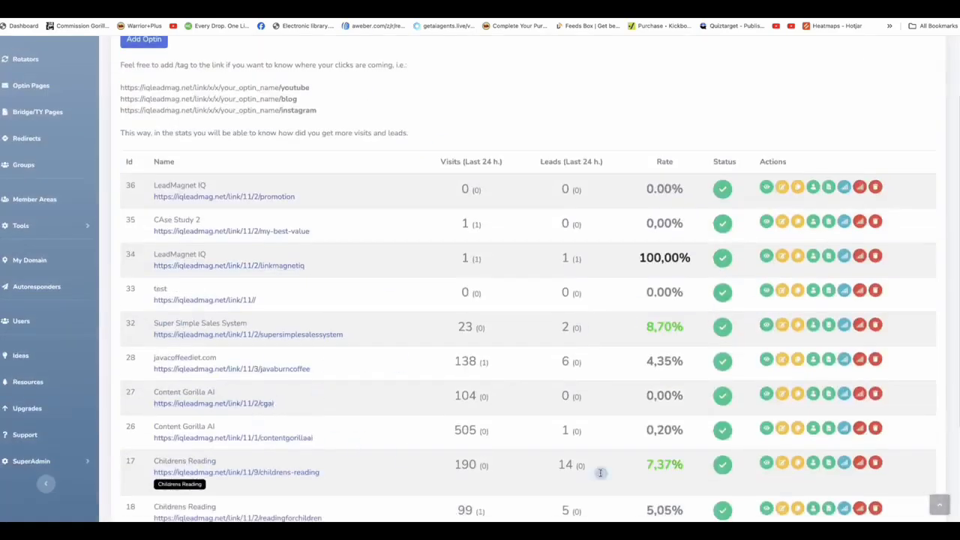
pyautogui.click(843, 428)
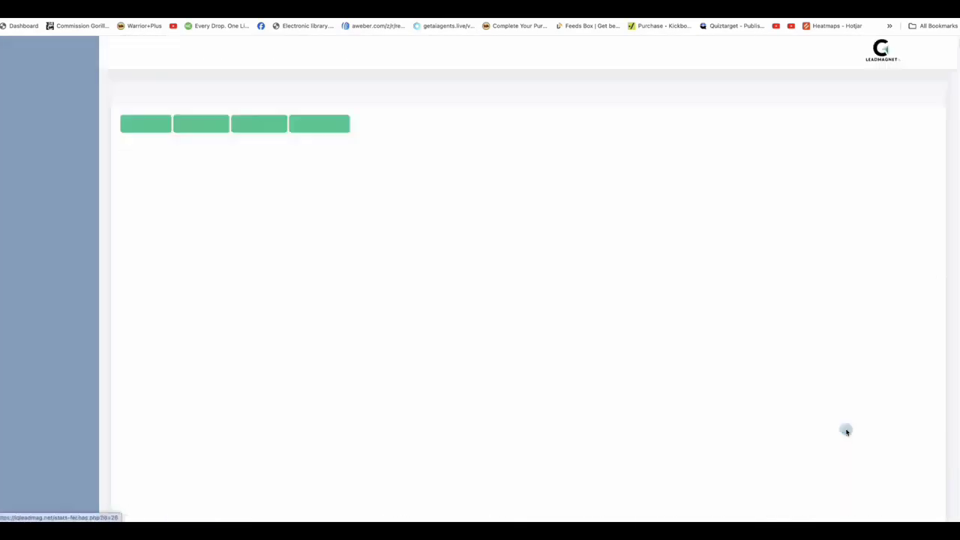
pyautogui.scroll(-10, 429, 324)
pyautogui.scroll(10, 427, 322)
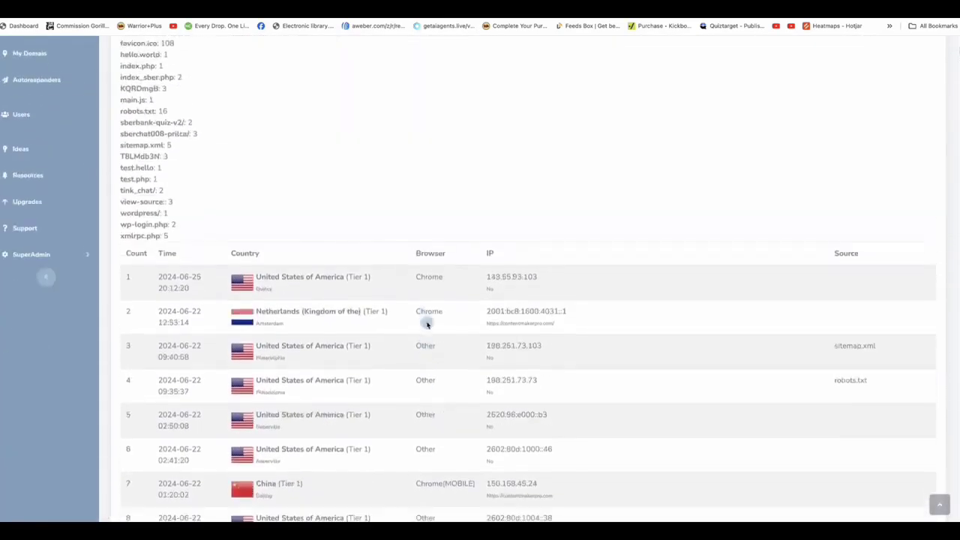
# Step: Create a bridge page named LeadMagnet IQ using the simple vertical page with video model
pyautogui.scroll(-20, 434, 323)
pyautogui.scroll(15, 435, 322)
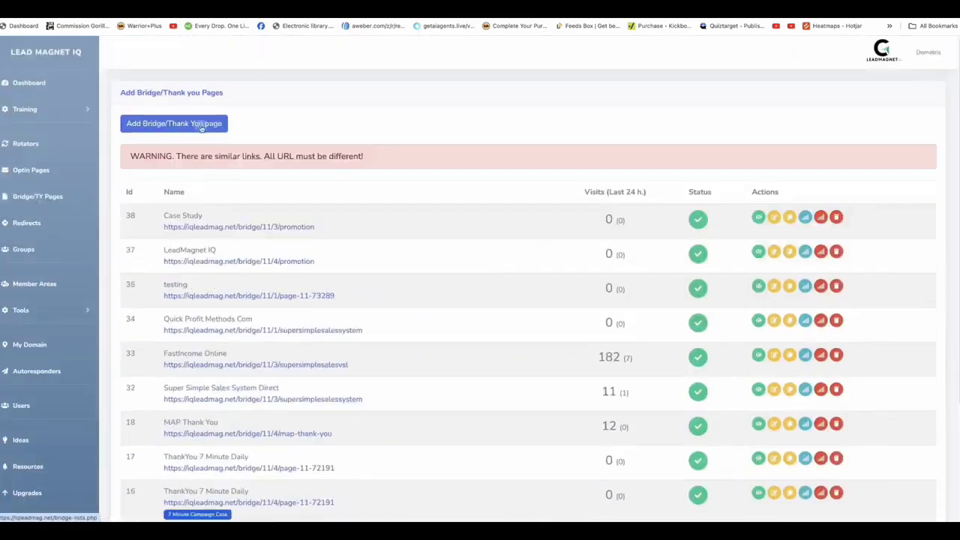
pyautogui.click(184, 122)
pyautogui.click(200, 178)
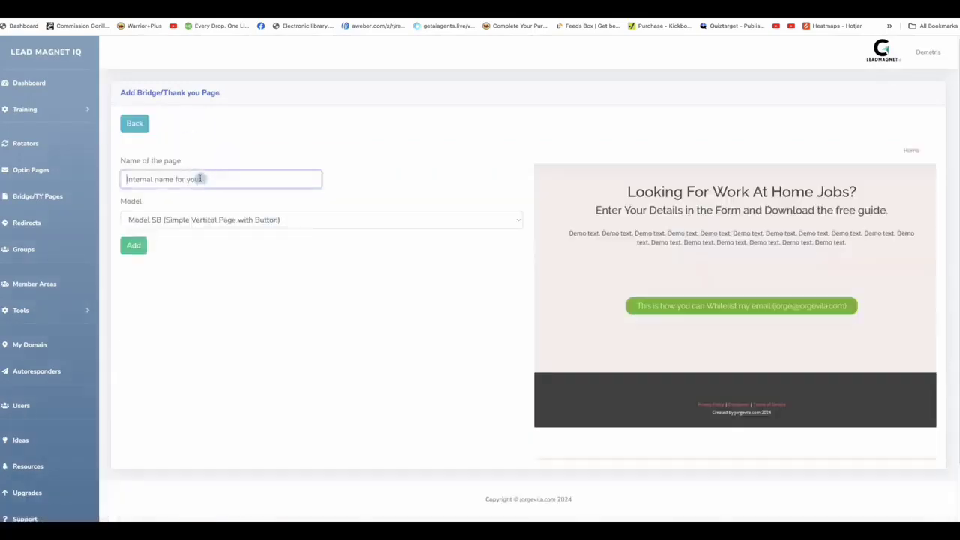
pyautogui.write('LeadMagnet IQ')
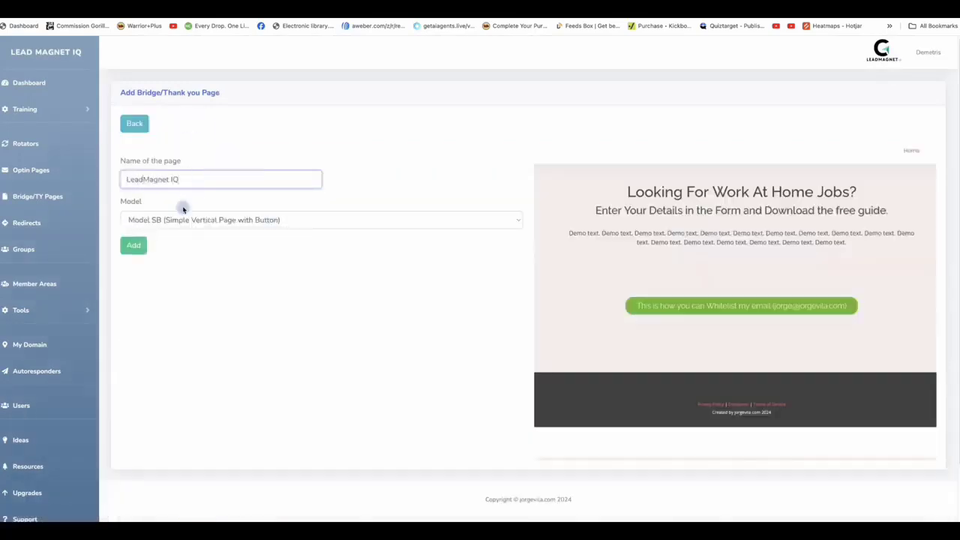
pyautogui.click(193, 221)
pyautogui.click(235, 231)
pyautogui.click(240, 221)
pyautogui.click(304, 175)
pyautogui.click(136, 244)
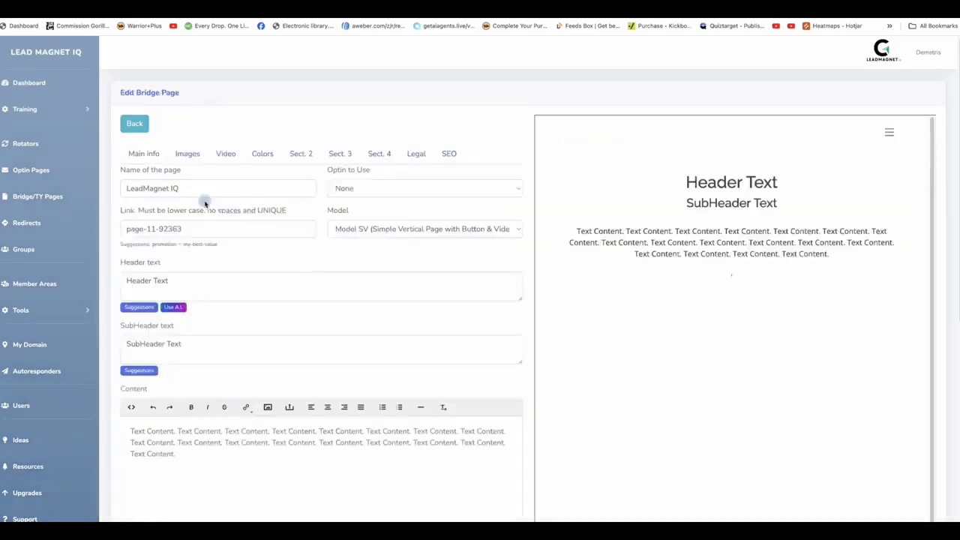
# Step: Give the bridge page the suggested promotion link, header and subheader, then save it
pyautogui.click(165, 244)
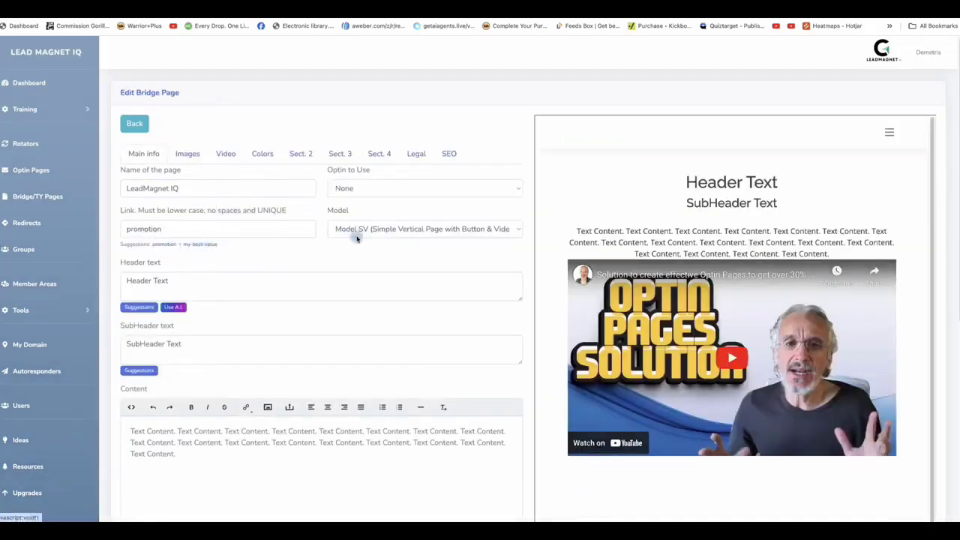
pyautogui.click(139, 307)
pyautogui.click(445, 179)
pyautogui.click(138, 370)
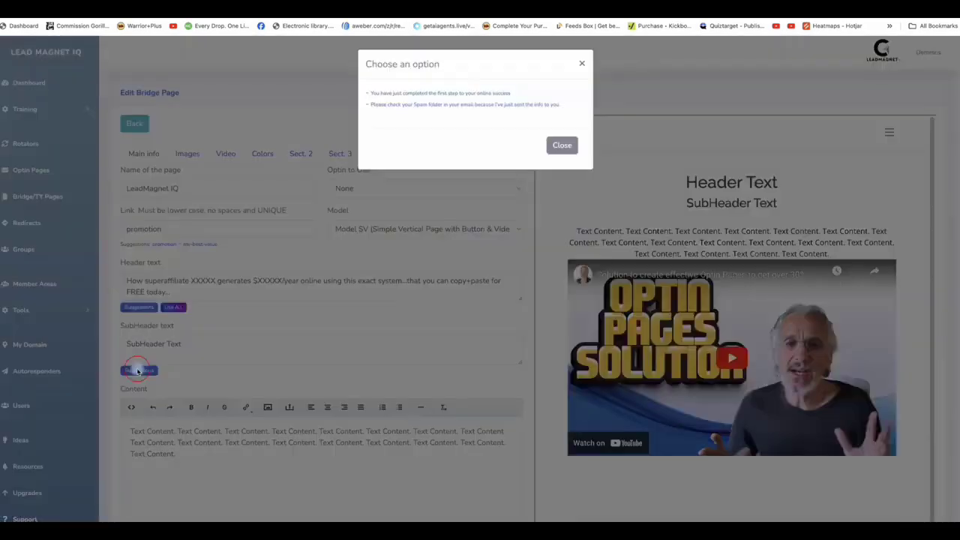
pyautogui.click(408, 95)
pyautogui.scroll(-2, 254, 390)
pyautogui.moveTo(236, 390); pyautogui.dragTo(155, 337)
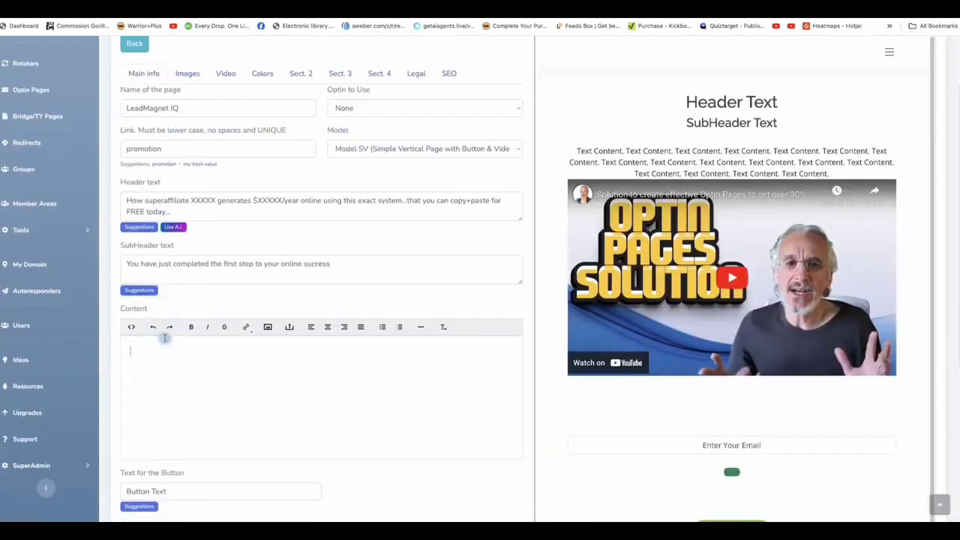
pyautogui.scroll(-5, 155, 337)
pyautogui.click(143, 455)
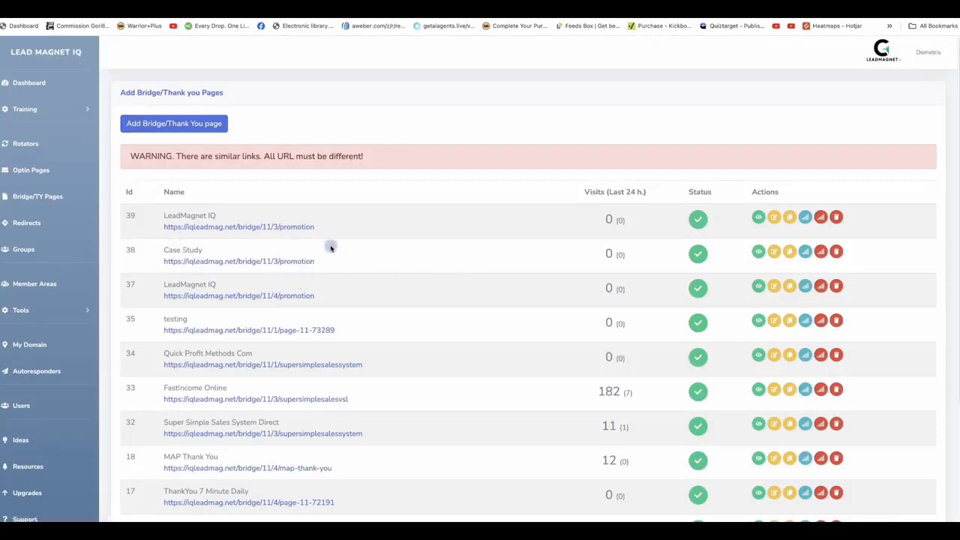
# Step: View the FastIncome Online bridge page live, then close it
pyautogui.scroll(-3, 407, 305)
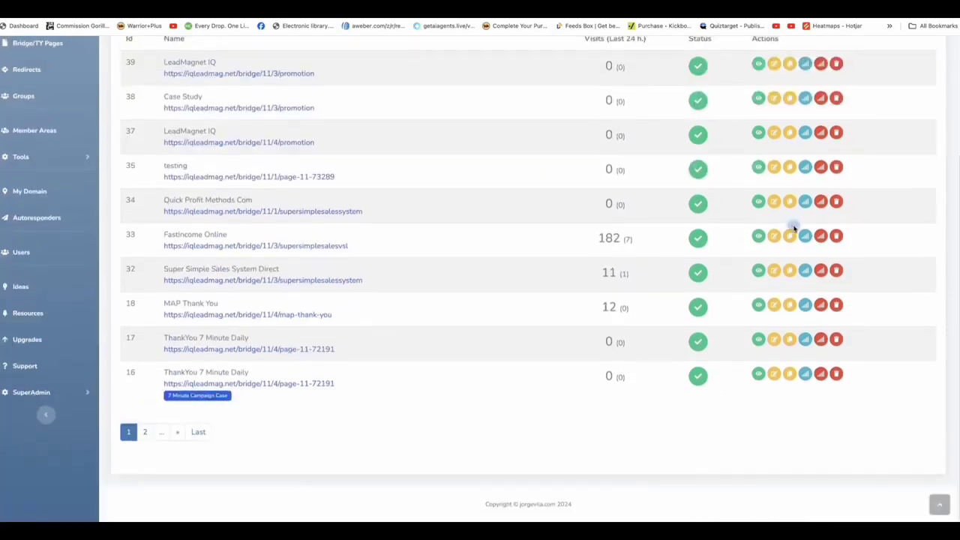
pyautogui.click(772, 237)
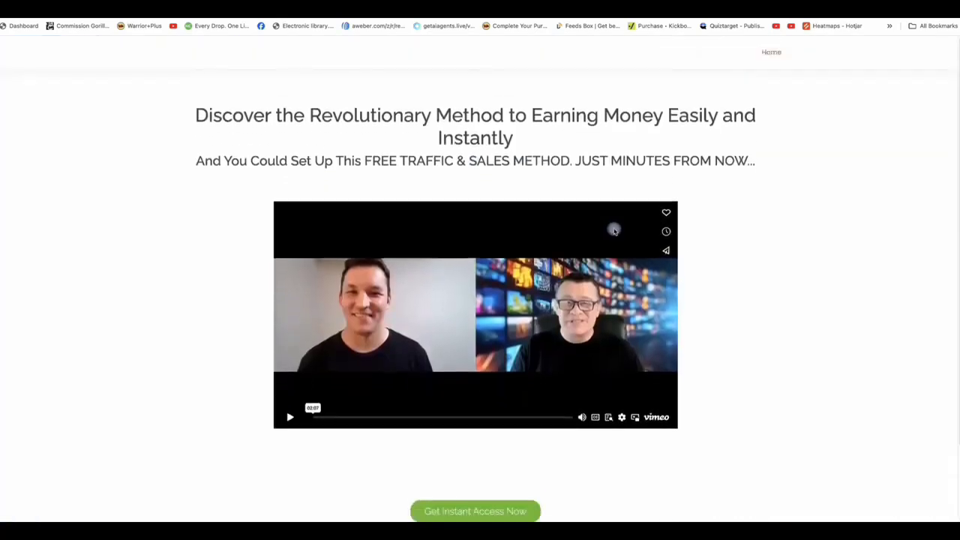
pyautogui.hotkey('ctrl', 'w')
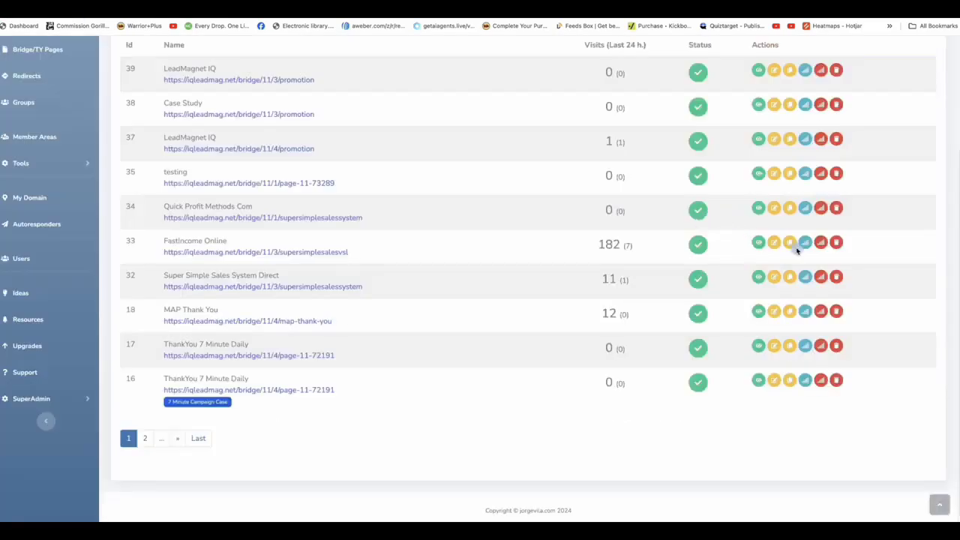
# Step: Scroll through the full visit stats of the FastIncome Online bridge page
pyautogui.click(804, 242)
pyautogui.scroll(-5, 527, 340)
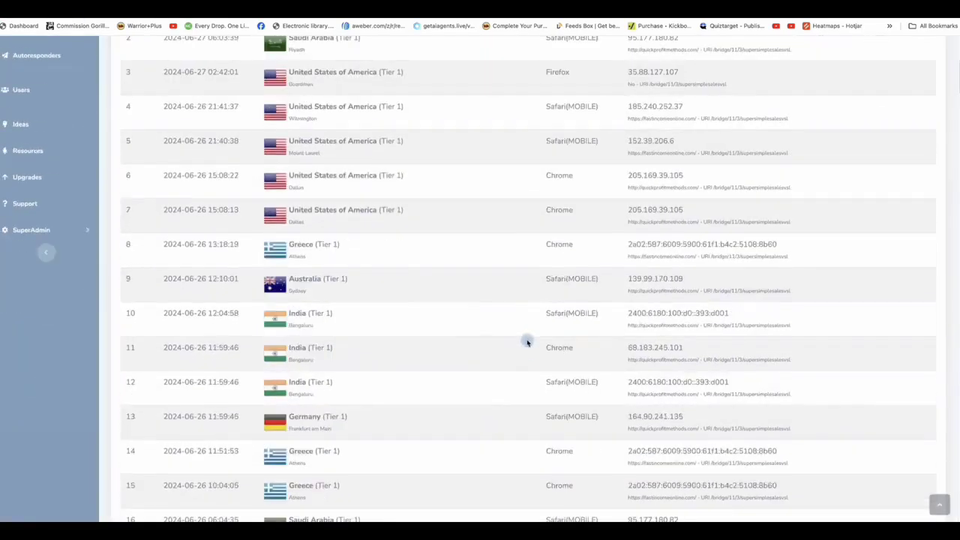
pyautogui.scroll(-16, 527, 342)
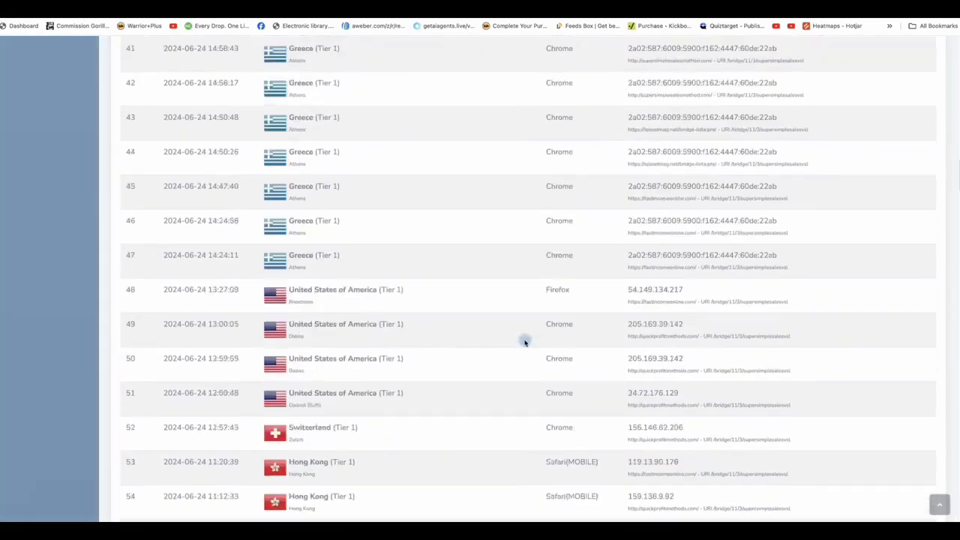
pyautogui.scroll(-20, 525, 342)
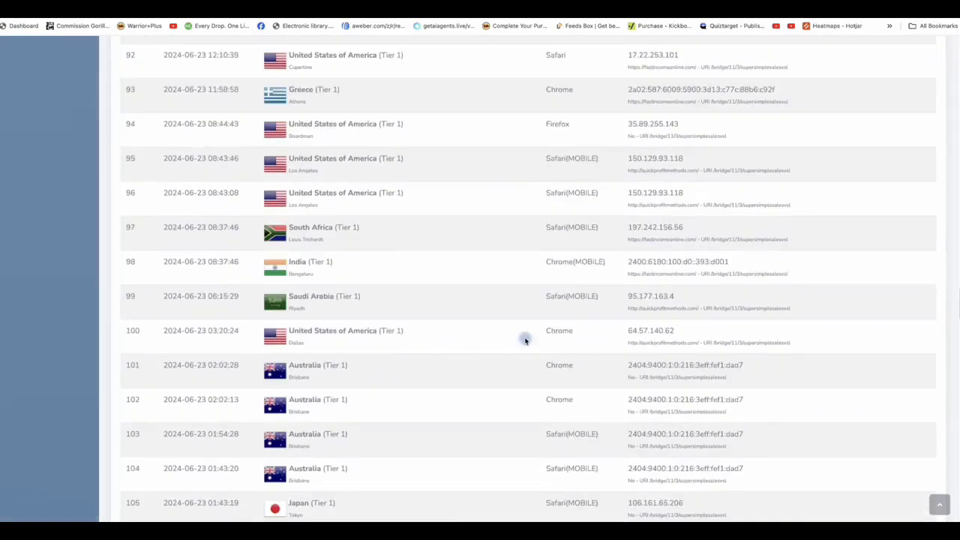
pyautogui.scroll(-15, 525, 342)
# Step: Open the Redirects list and scroll through the redirect links
pyautogui.click(38, 196)
pyautogui.click(32, 222)
pyautogui.scroll(-3, 510, 242)
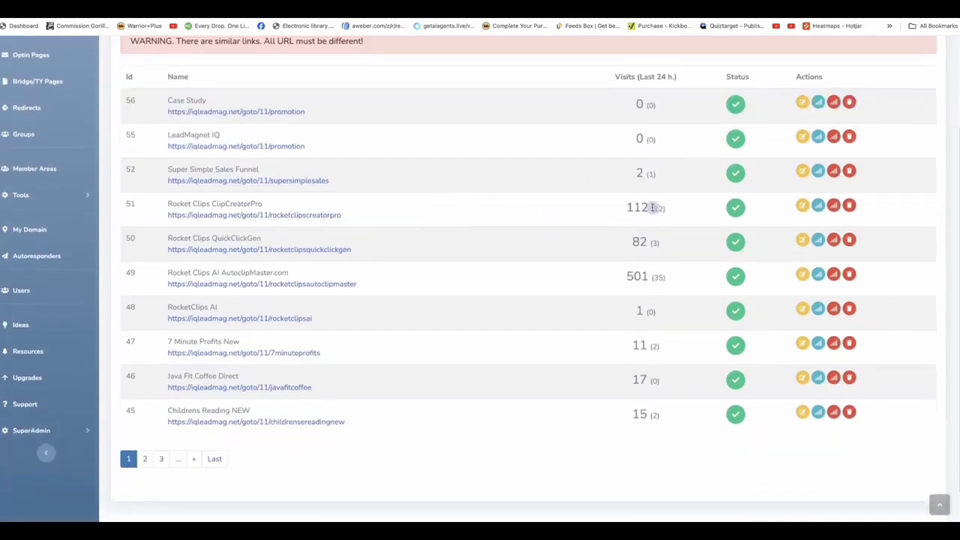
pyautogui.scroll(-2, 289, 203)
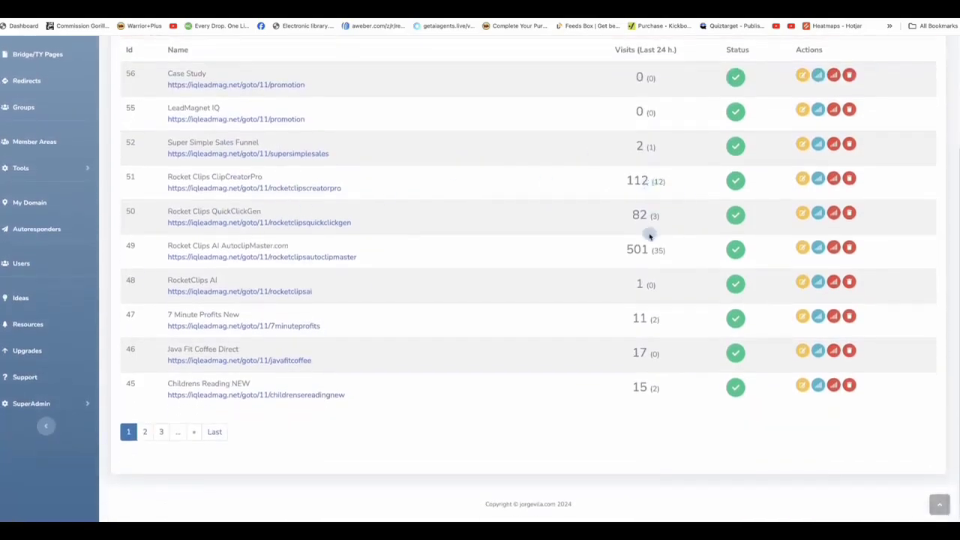
# Step: Review visitor stats for the Rocket Clips AI AutoclipMaster.com redirect, then return to the list
pyautogui.click(817, 250)
pyautogui.scroll(-20, 529, 253)
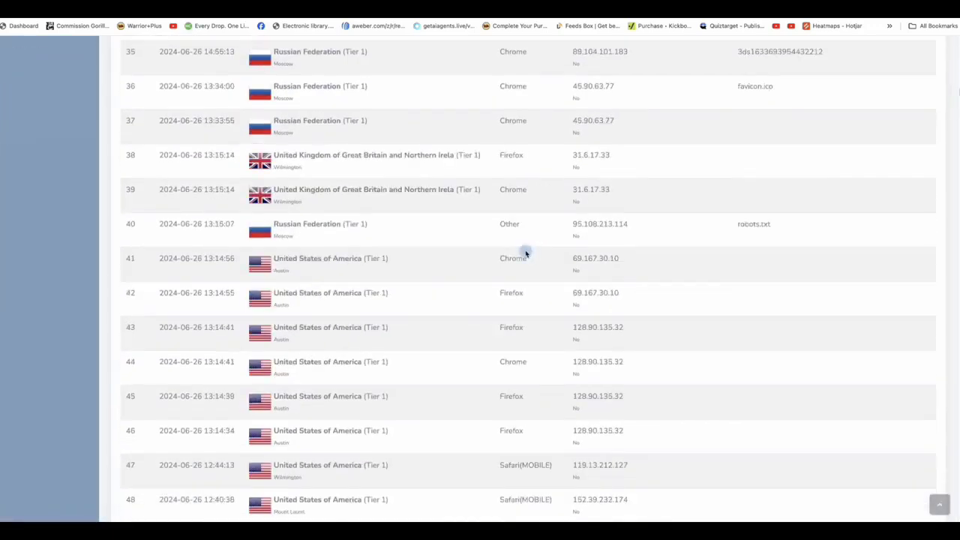
pyautogui.scroll(-10, 525, 252)
pyautogui.scroll(20, 525, 251)
pyautogui.hotkey('alt', 'Left')
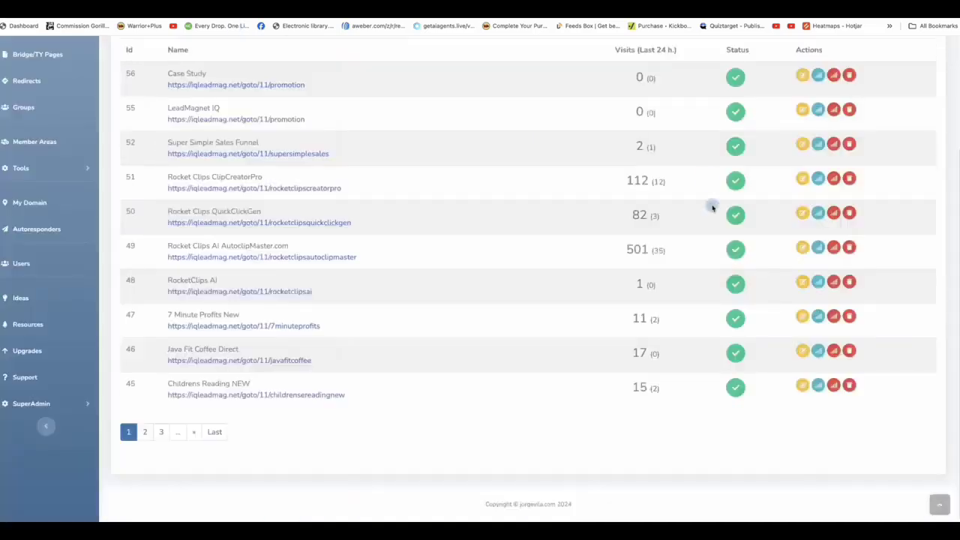
pyautogui.scroll(1, 47, 205)
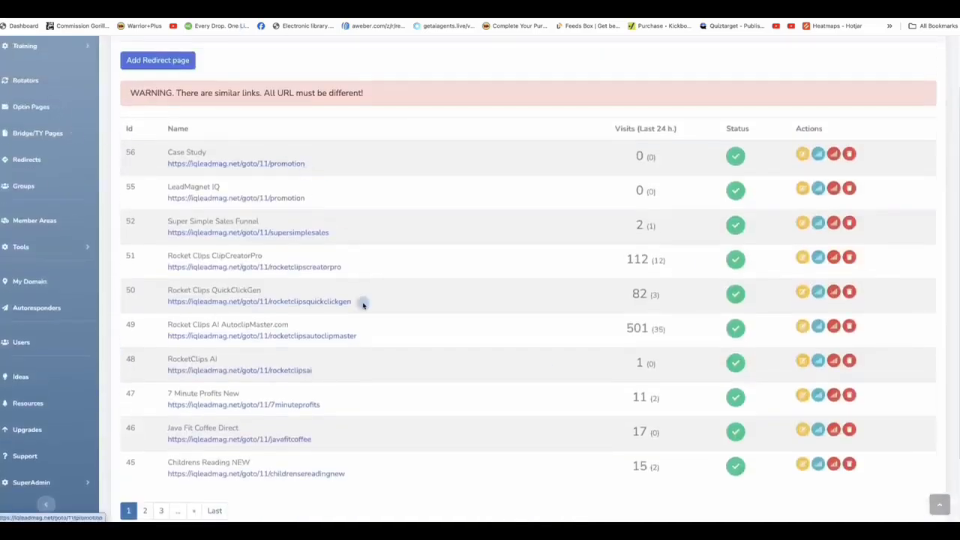
pyautogui.scroll(-1, 362, 305)
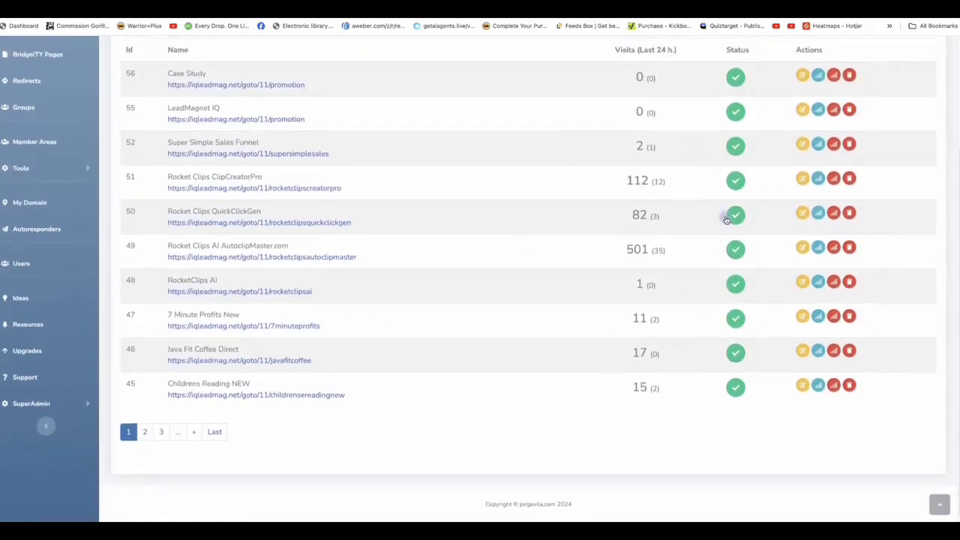
pyautogui.scroll(1, 684, 302)
pyautogui.scroll(-1, 660, 285)
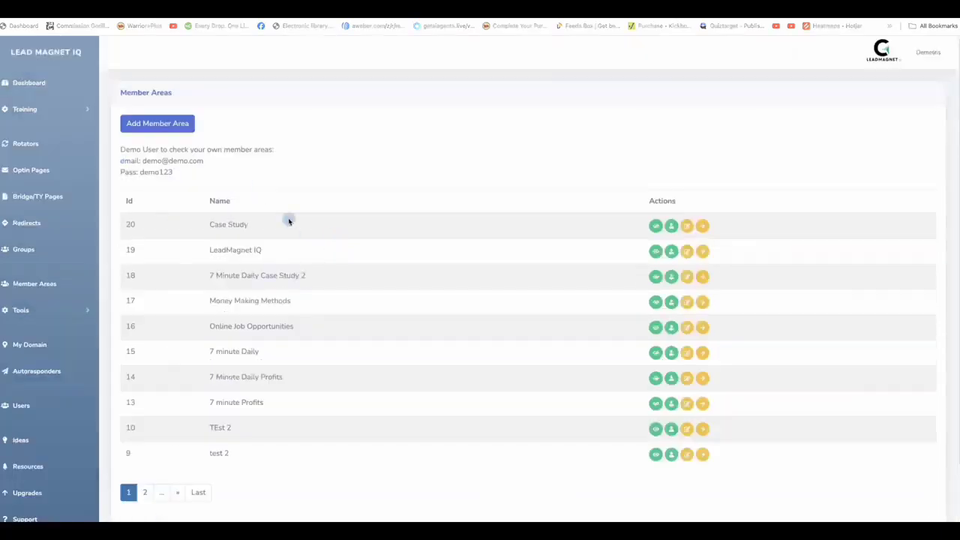
# Step: Add a new members area named LeadMagnet
pyautogui.click(229, 146)
pyautogui.click(185, 125)
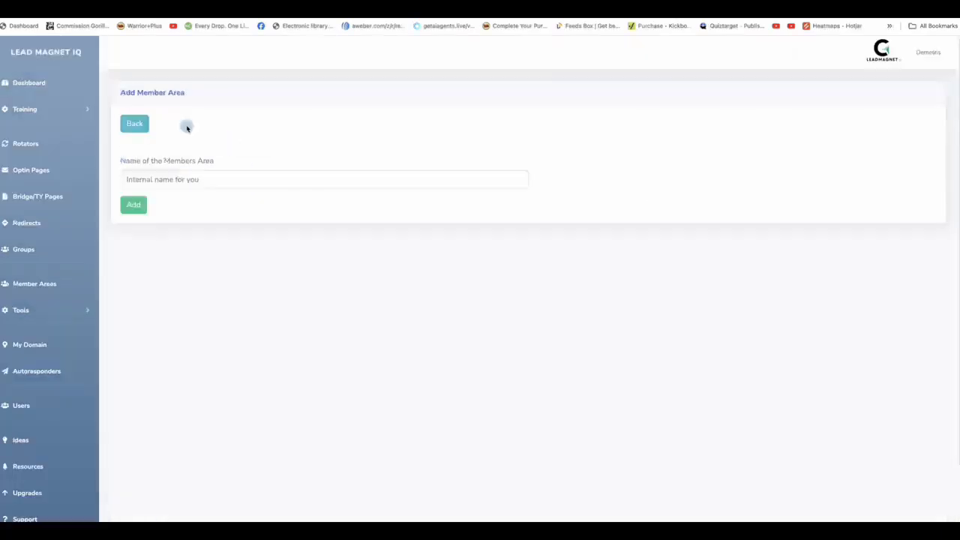
pyautogui.click(184, 180)
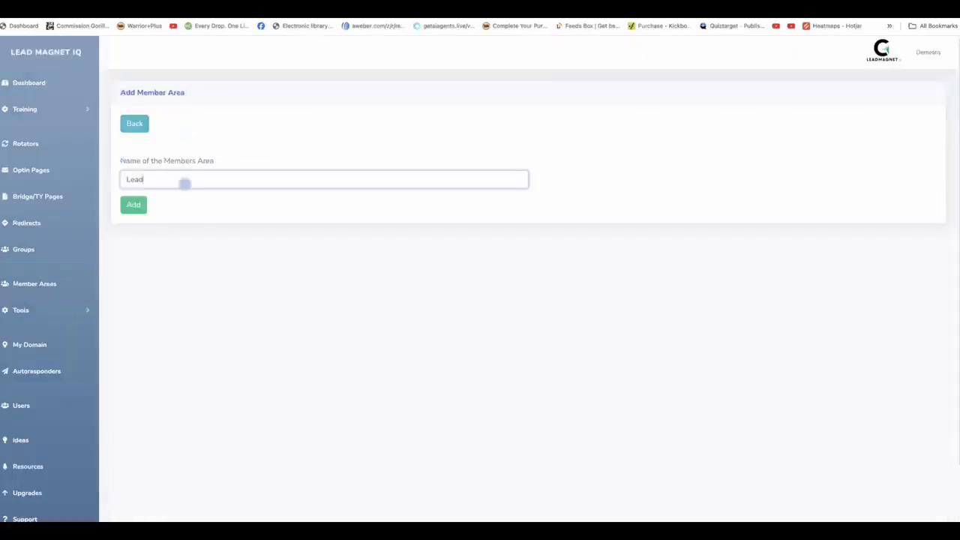
pyautogui.click(147, 204)
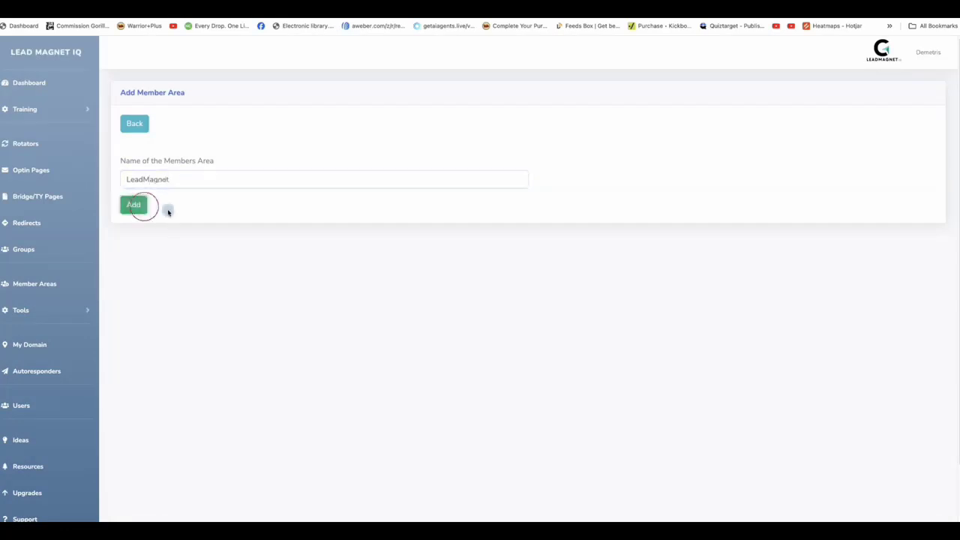
# Step: Apply the suggested image, welcome email subject and body text, then save the members area
pyautogui.click(792, 281)
pyautogui.scroll(-2, 525, 240)
pyautogui.click(197, 169)
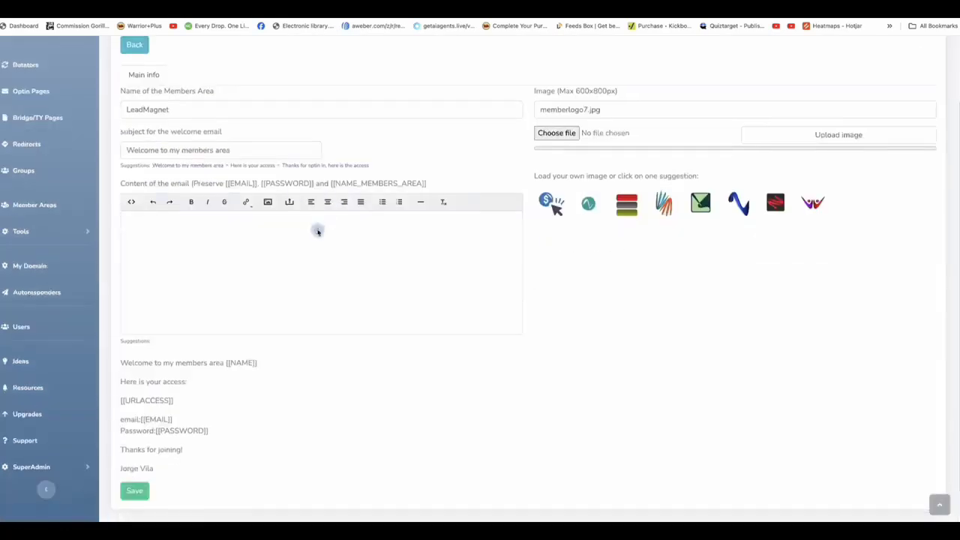
pyautogui.scroll(-1, 300, 247)
pyautogui.click(119, 326)
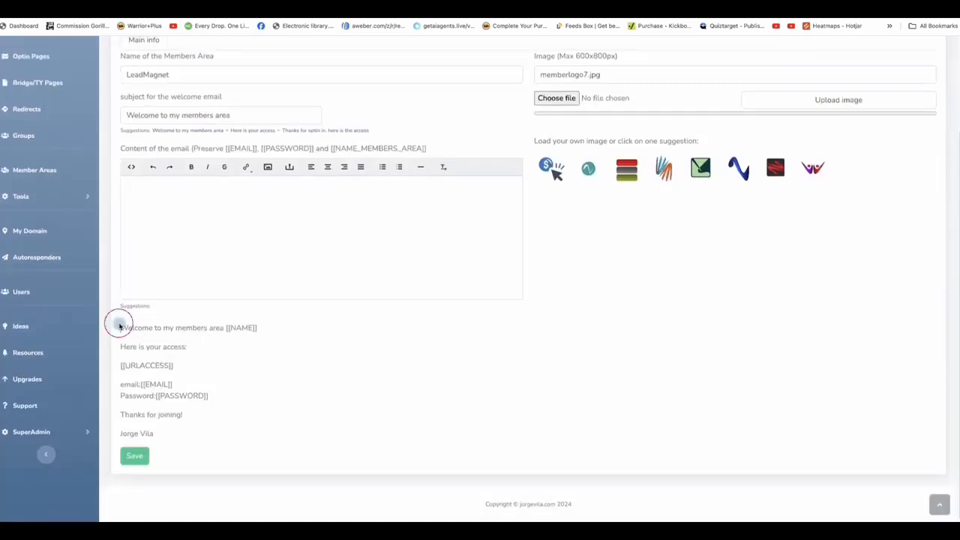
pyautogui.click(223, 416)
pyautogui.click(134, 459)
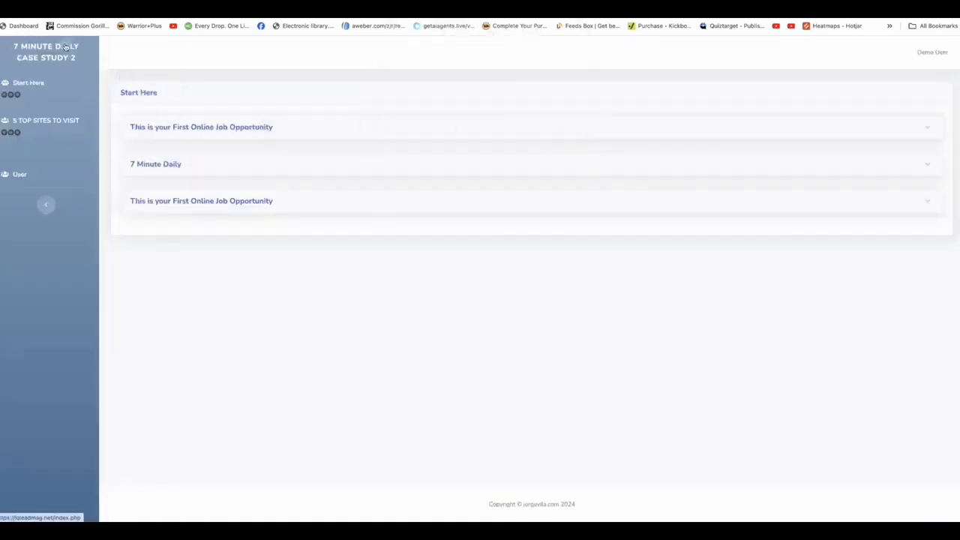
# Step: Expand the First Online Job Opportunity and 7 Minute Daily lessons, then return to the dashboard
pyautogui.click(182, 126)
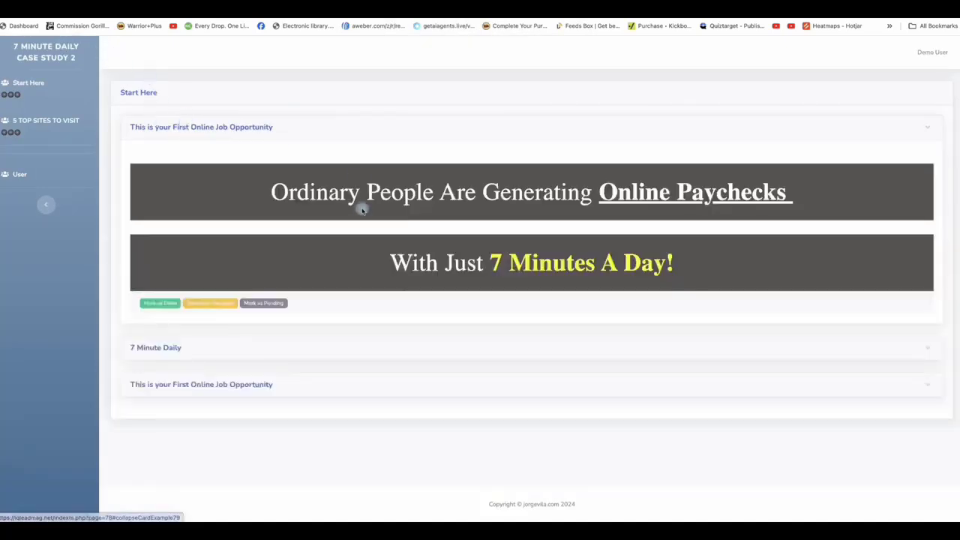
pyautogui.click(170, 346)
pyautogui.scroll(-2, 240, 337)
pyautogui.click(129, 416)
pyautogui.scroll(-3, 303, 358)
pyautogui.scroll(10, 300, 337)
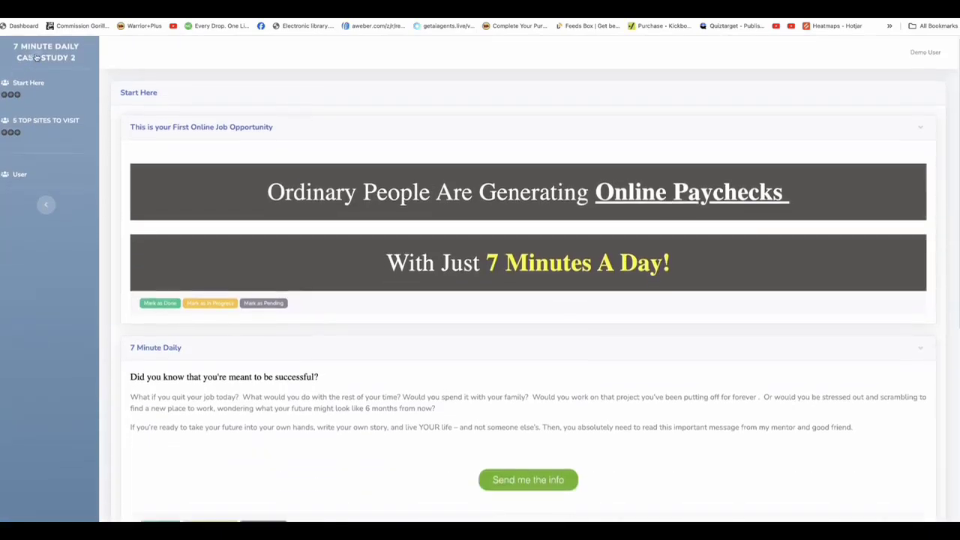
pyautogui.click(37, 52)
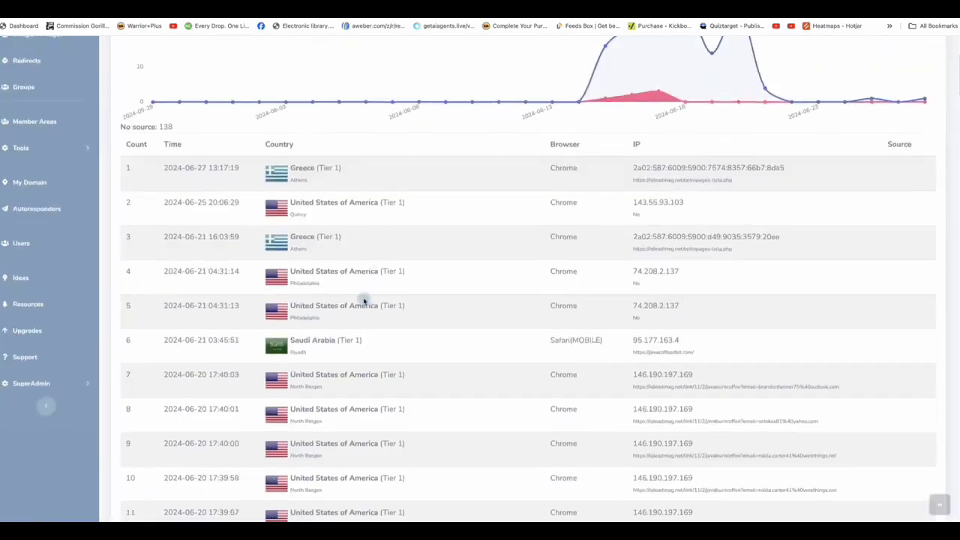
# Step: Scroll through the opt-in page's visits table to review the detailed visitor log
pyautogui.scroll(-3, 363, 300)
pyautogui.scroll(-20, 363, 296)
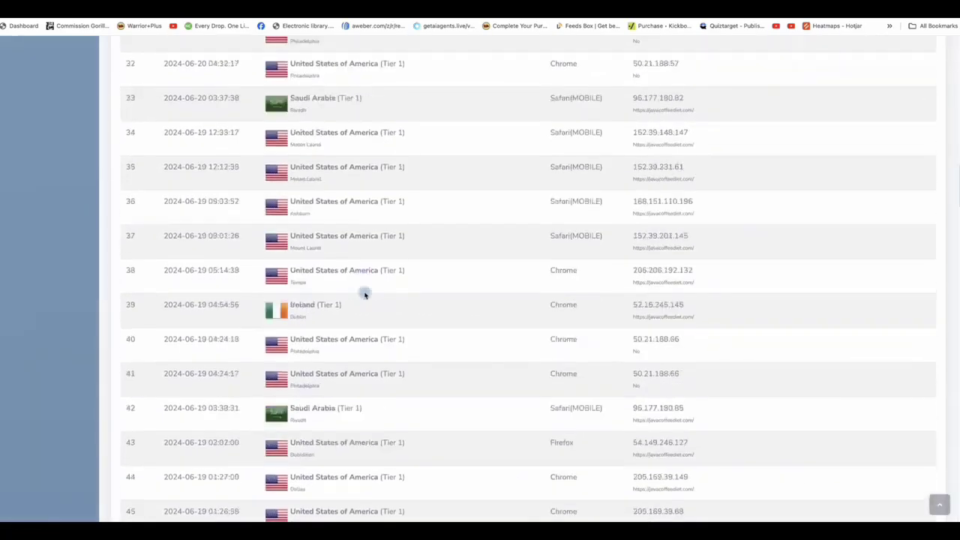
pyautogui.scroll(-10, 400, 285)
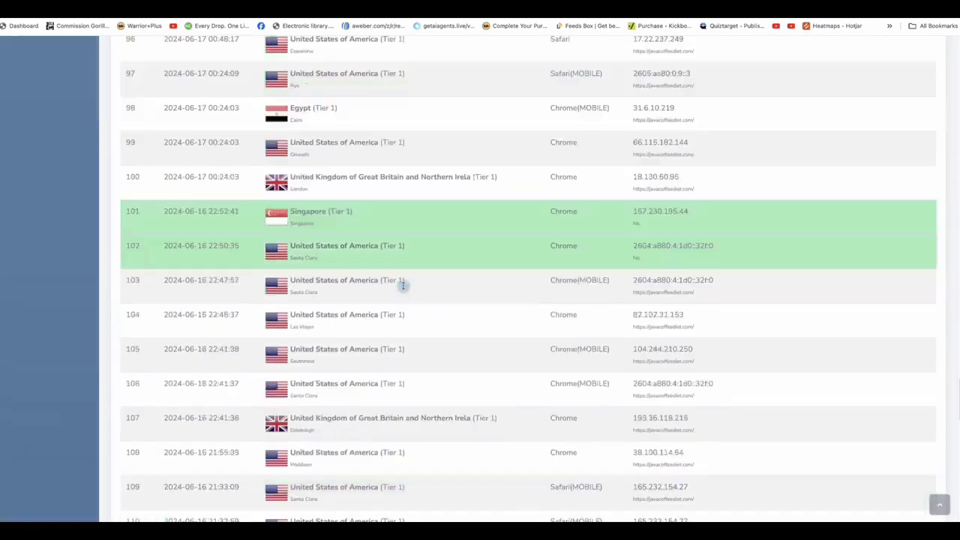
pyautogui.scroll(20, 400, 285)
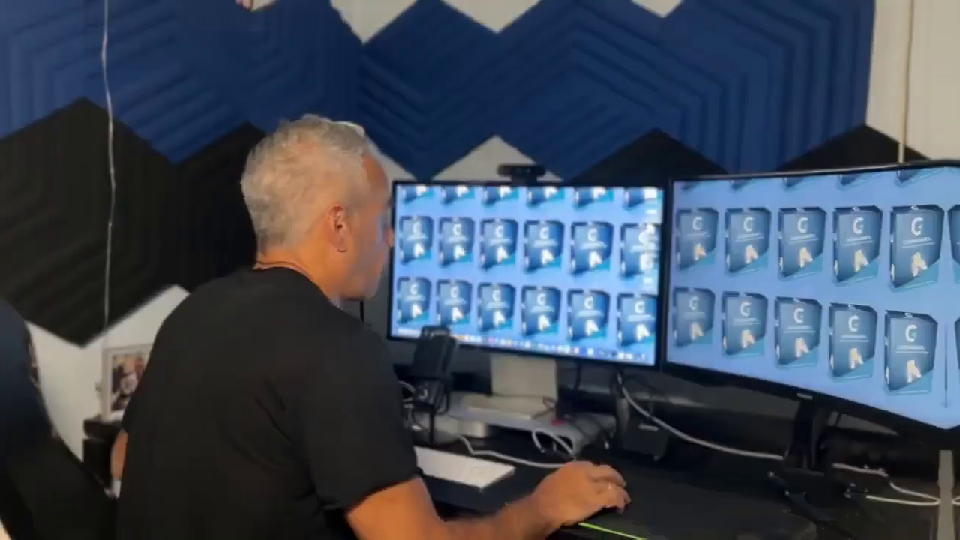